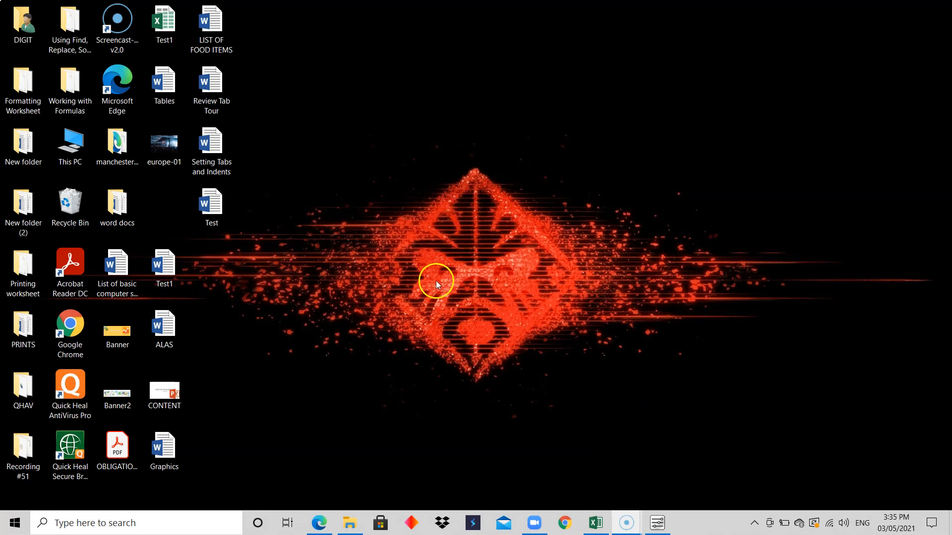
Switch to Google Chrome and load google.com
left_click(564, 523)
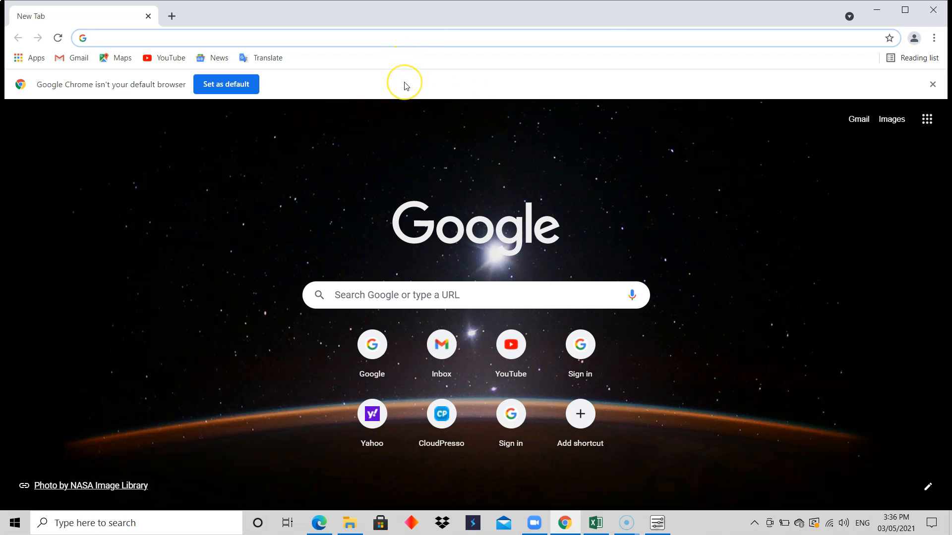
type("goo")
key("Return")
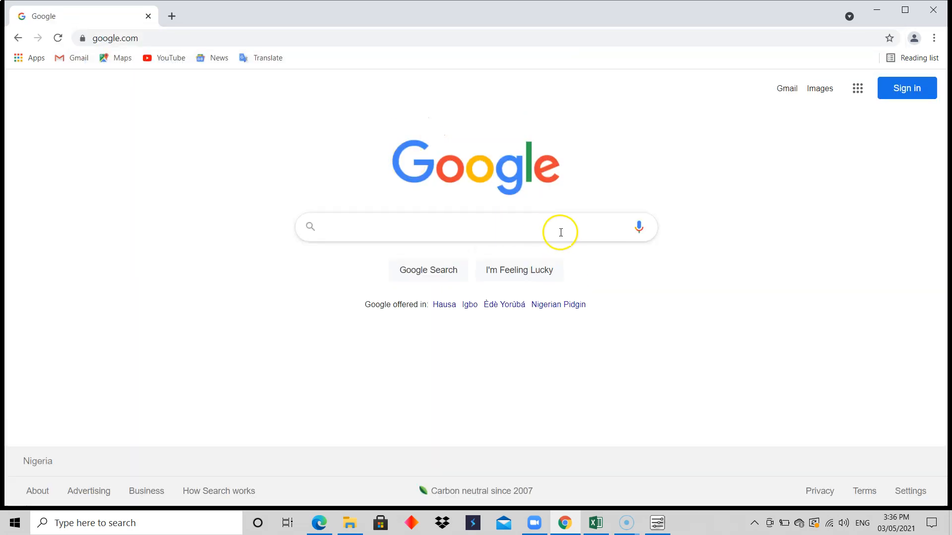
Open Google Sheets from the Google apps collection on the Google homepage
left_click(927, 96)
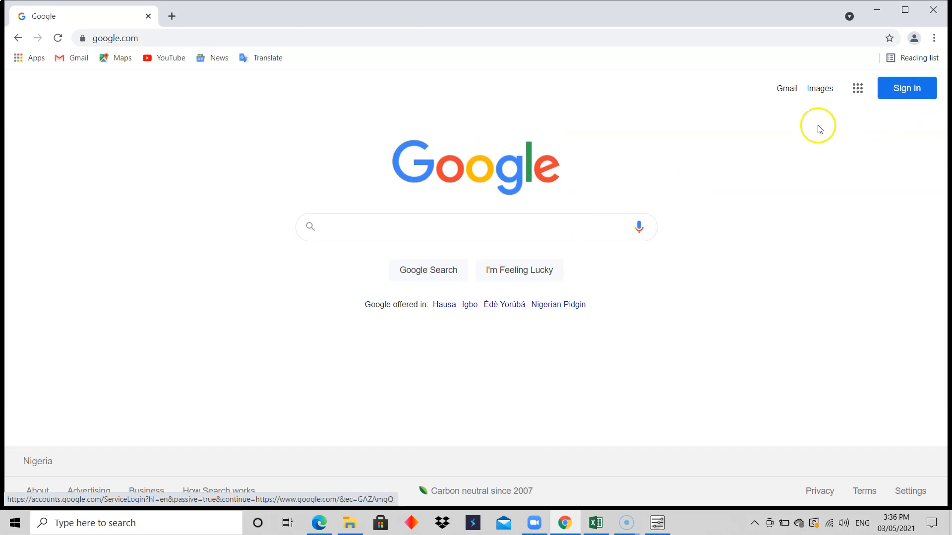
left_click(859, 91)
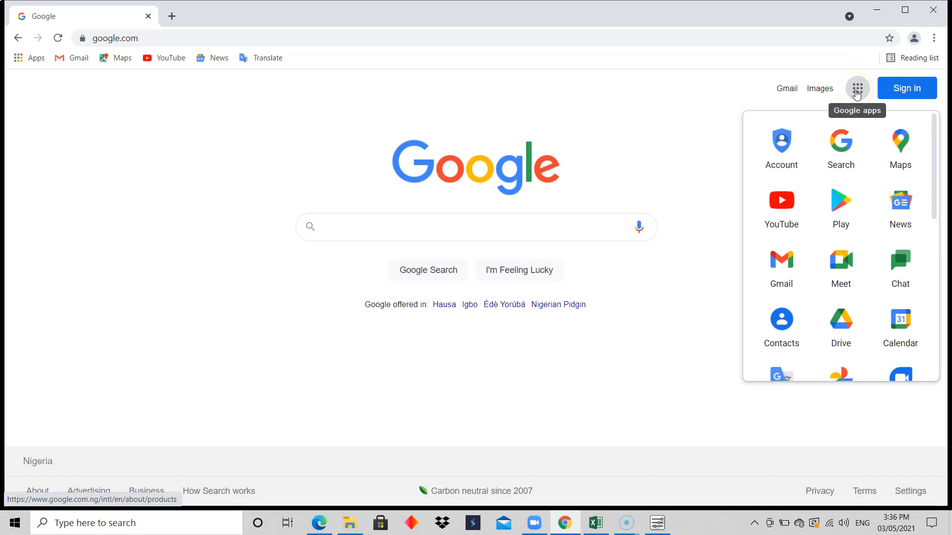
left_click_drag(931, 183, 929, 257)
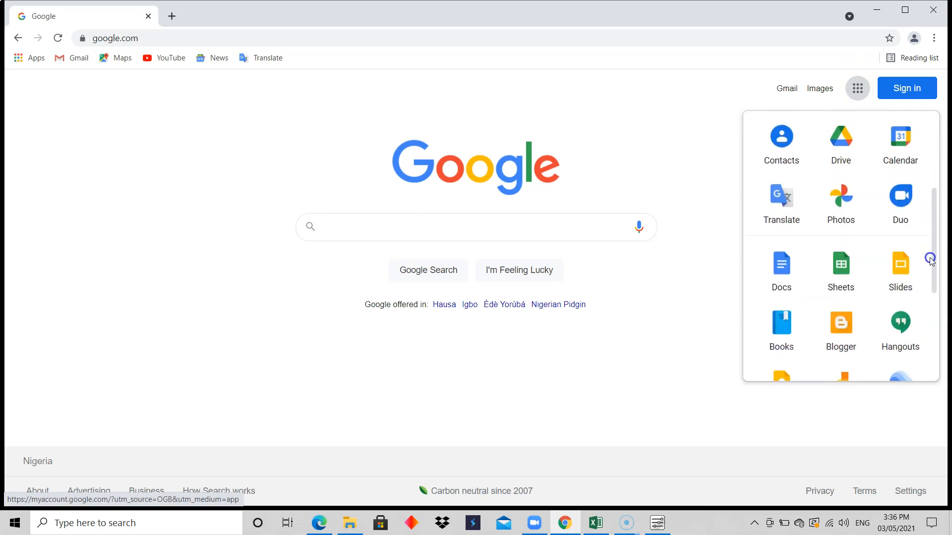
left_click(843, 277)
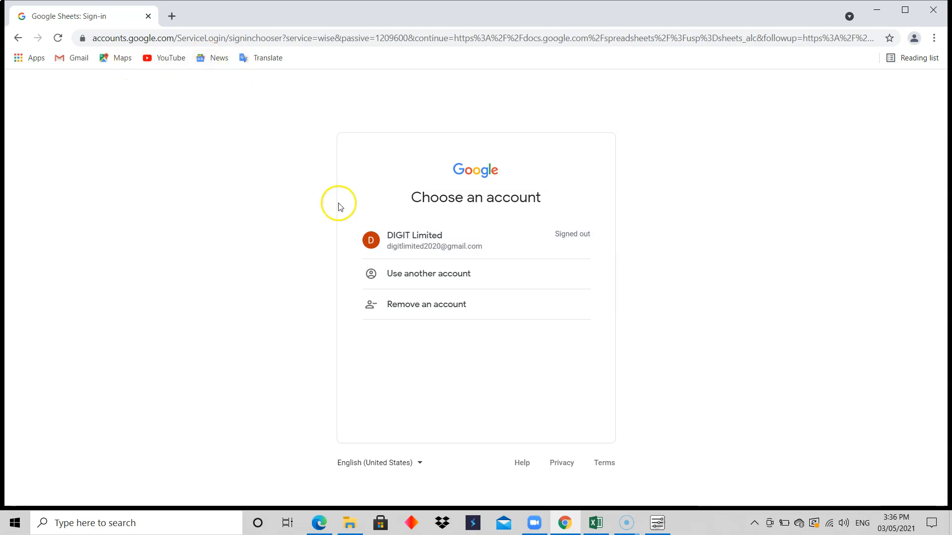
Sign in to Google Sheets with the saved account by entering the account password
left_click(421, 241)
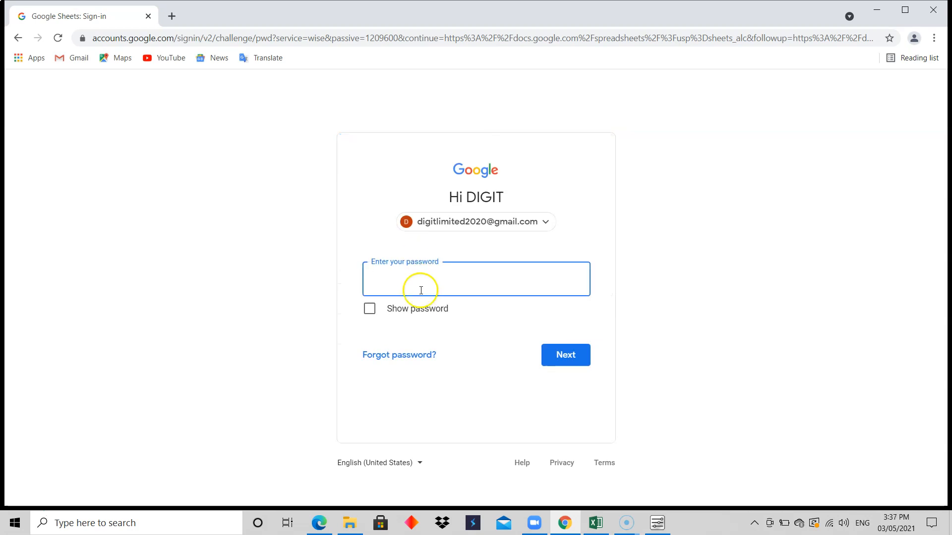
type("•••••••••••")
key("Return")
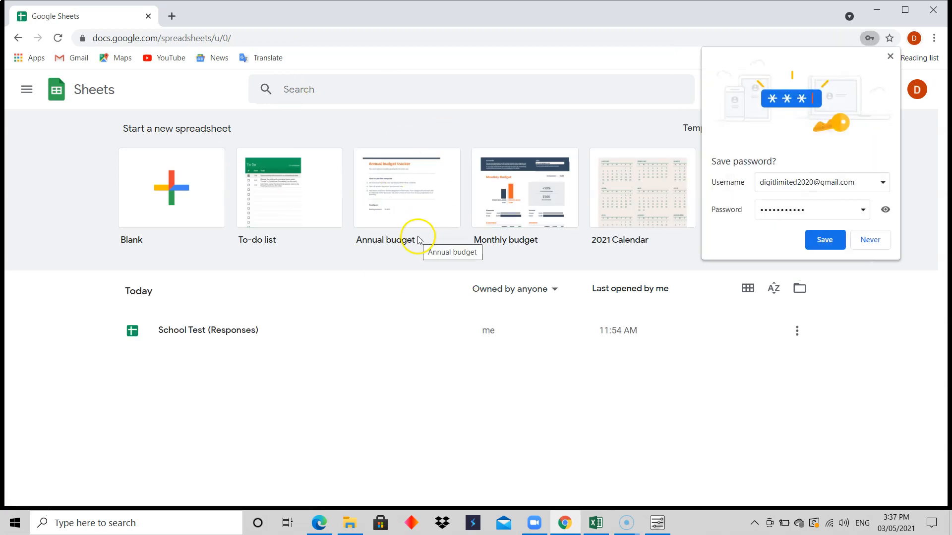
Dismiss the offer to save the password and sign out of the Google account
left_click(891, 57)
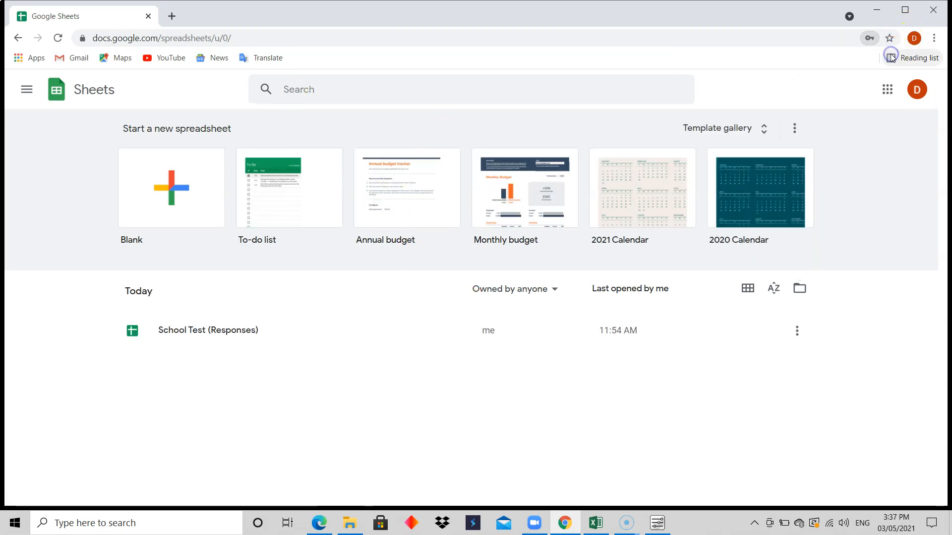
left_click(912, 93)
left_click(830, 300)
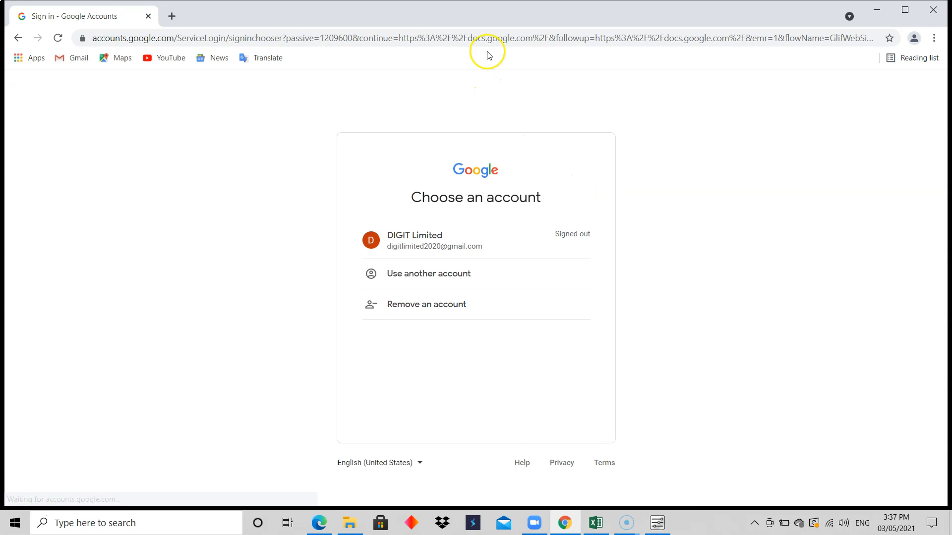
Load docs.google.com in the current tab and choose the saved account for signing in
left_click(416, 38)
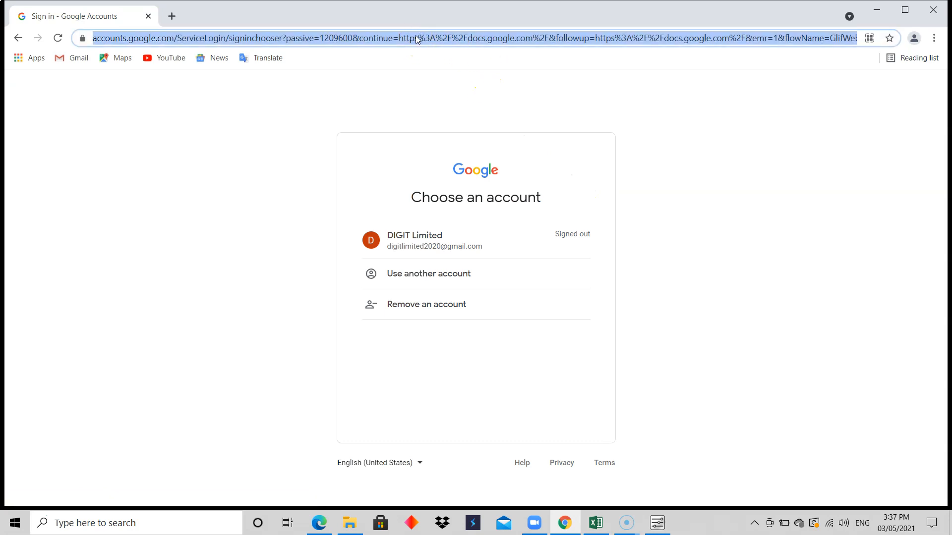
type("g")
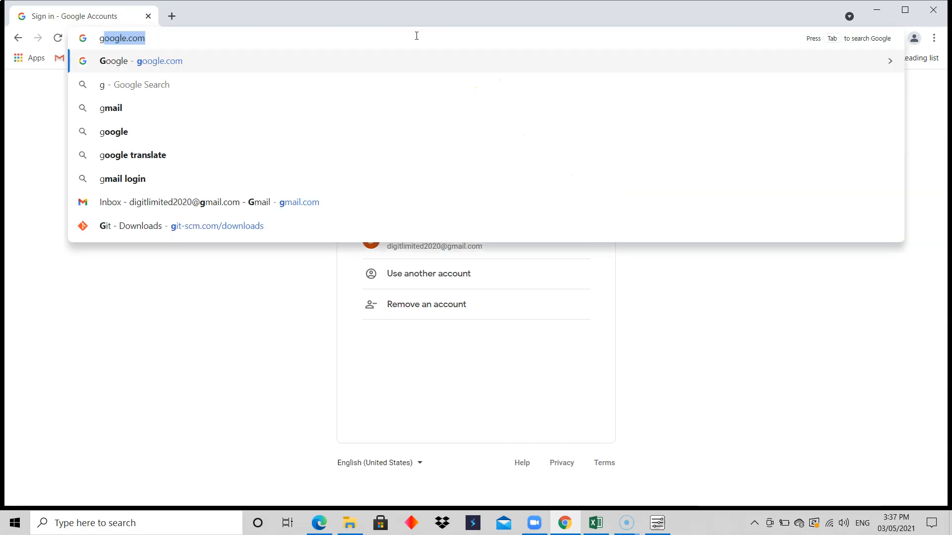
key("BackSpace")
key("BackSpace")
type("docs.goob")
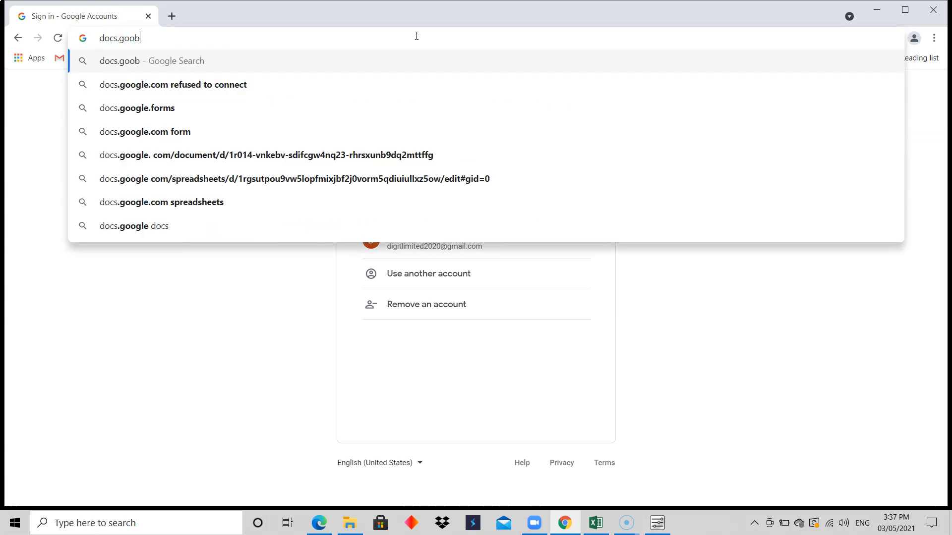
key("BackSpace")
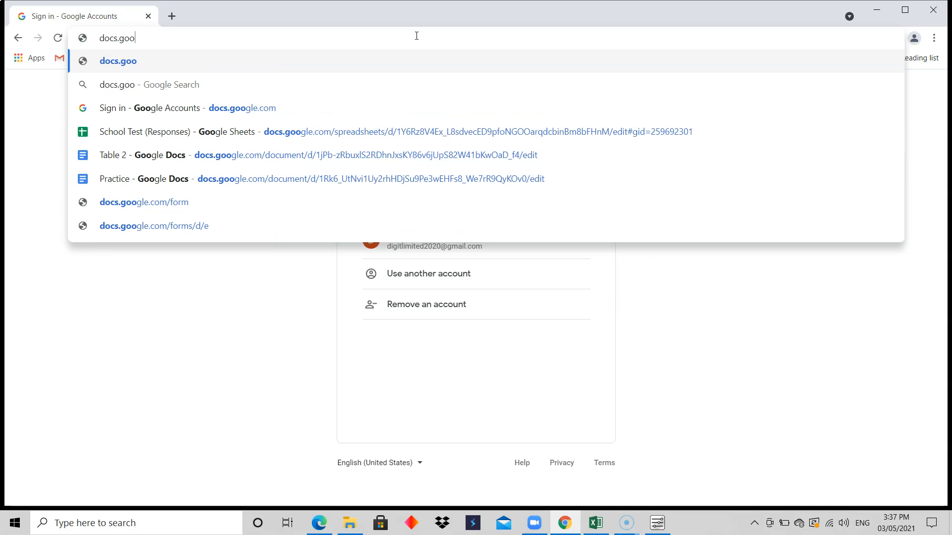
type("gle.co")
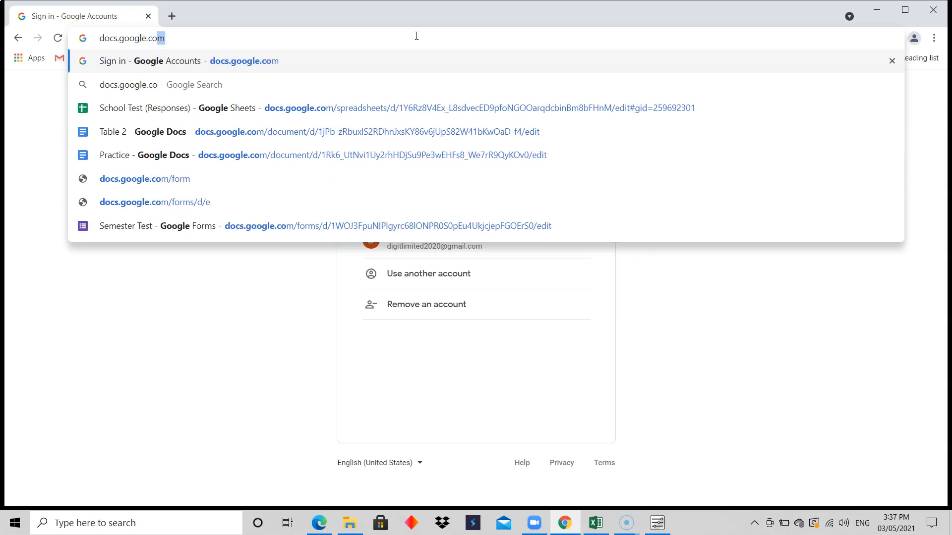
type("m")
key("Return")
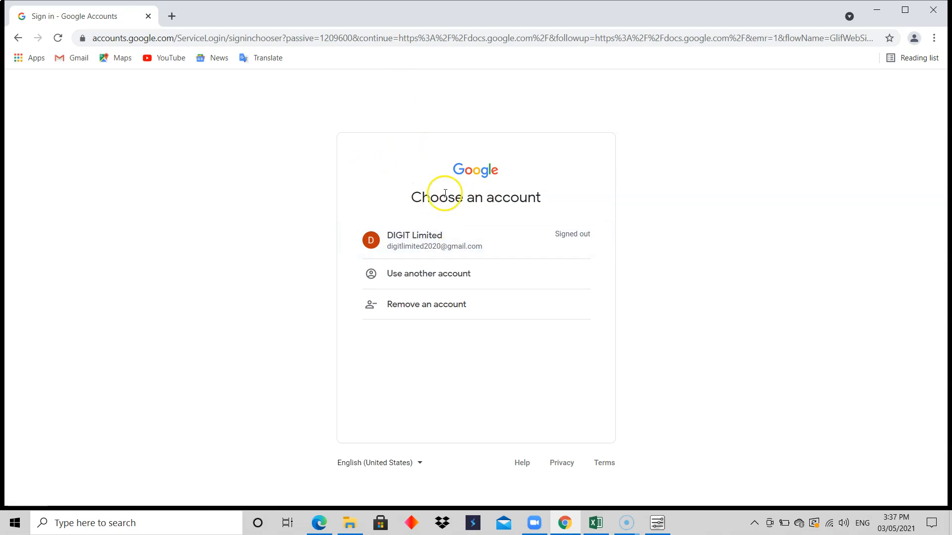
left_click(476, 244)
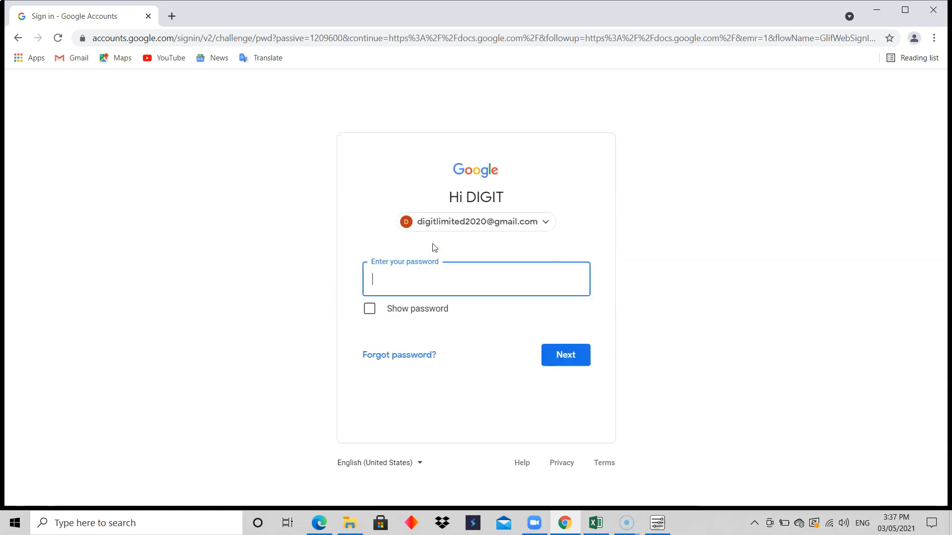
Load docs.google.com in a new browser tab
left_click(172, 16)
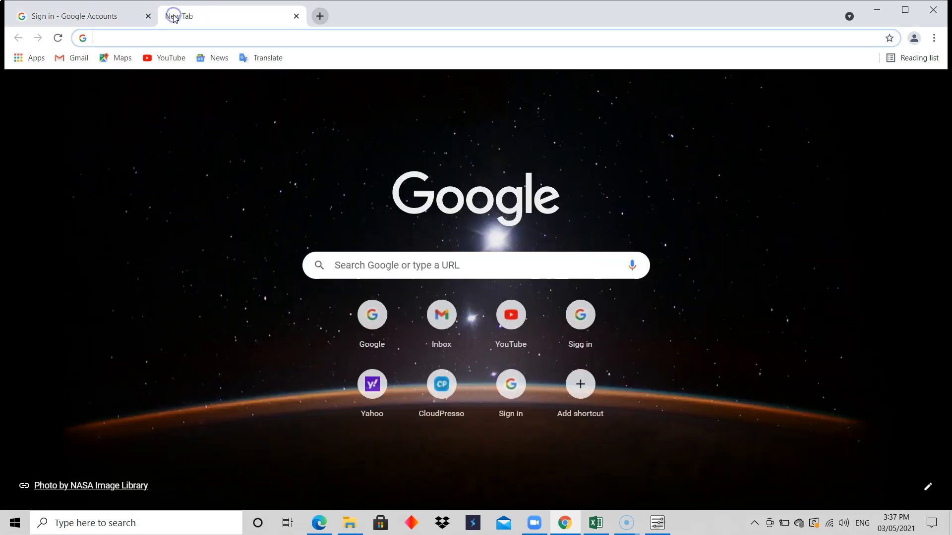
left_click(221, 38)
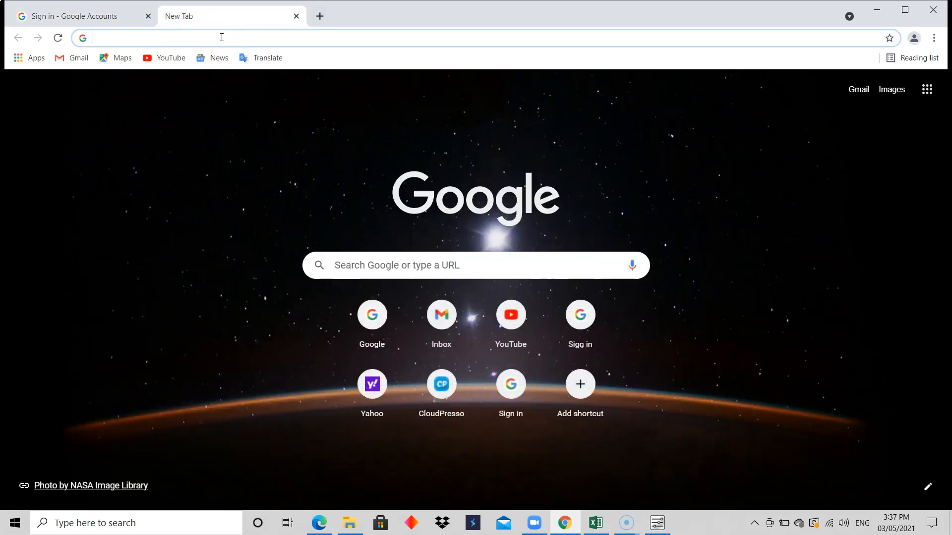
type("docs")
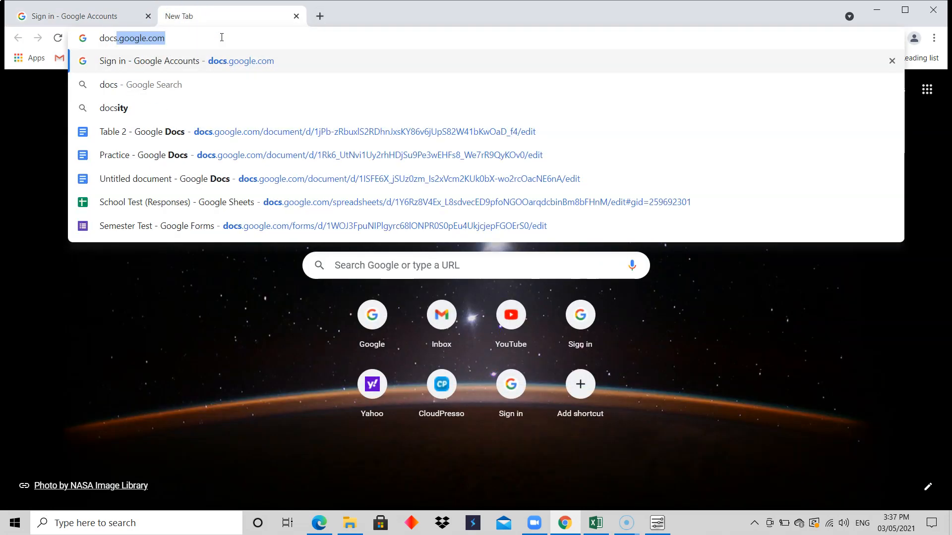
type(".googl")
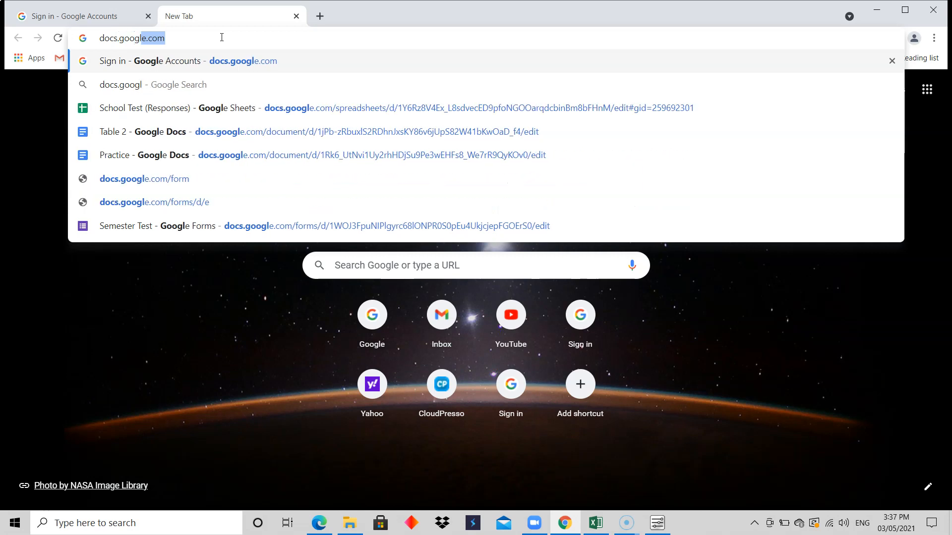
type("e.com")
key("Return")
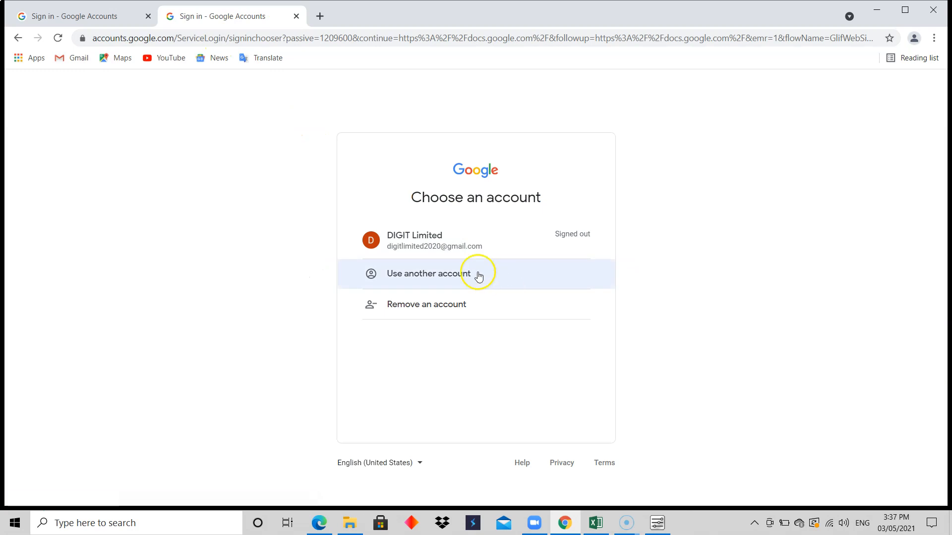
Sign in to Google Docs with the saved account by entering the account password
left_click(448, 248)
left_click(426, 288)
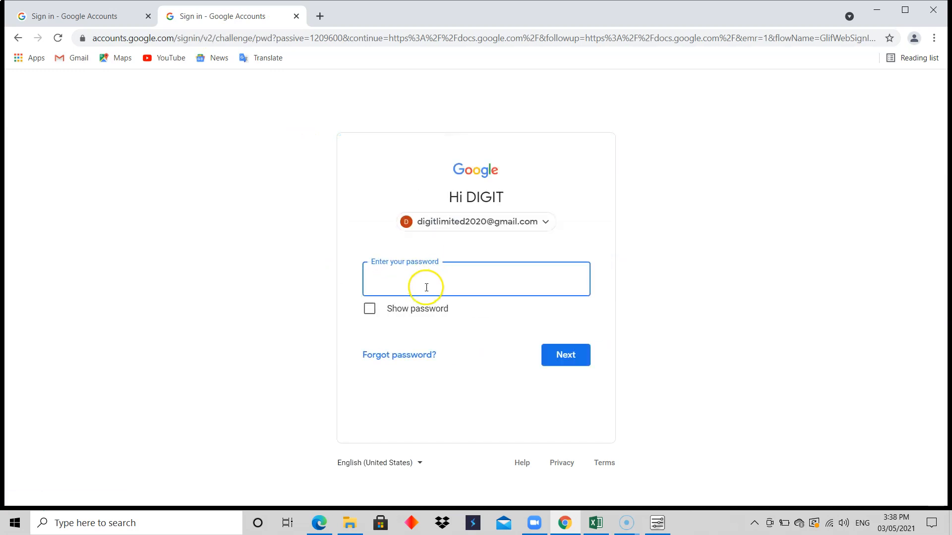
type("•••••••••••")
key("Return")
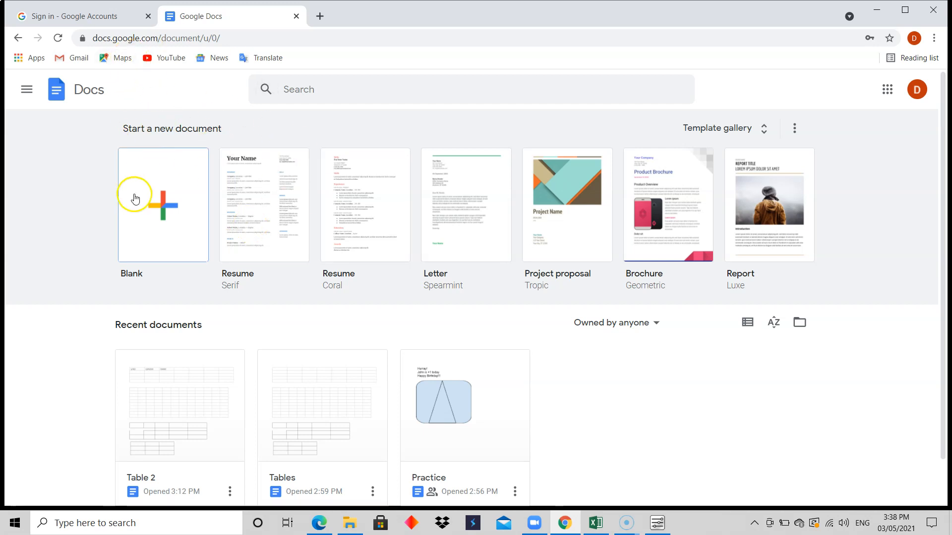
Switch from the Google Docs home page to Google Sheets
left_click(30, 94)
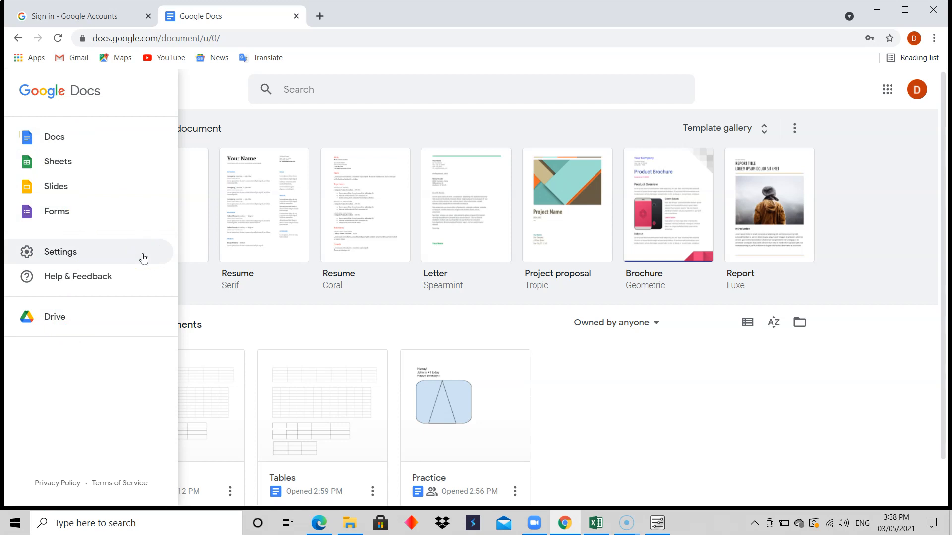
left_click(53, 172)
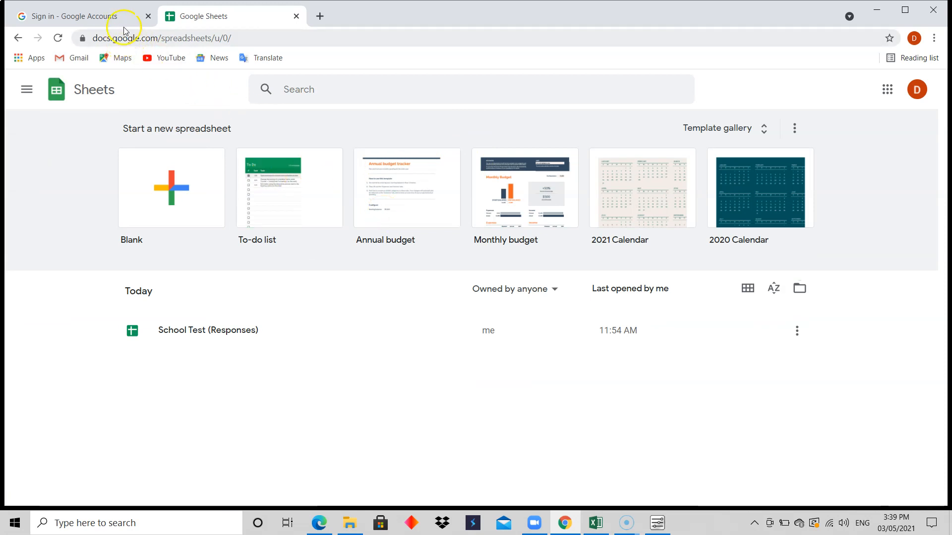
Return to the first browser tab with the sign-in page and load google.com there
left_click(110, 19)
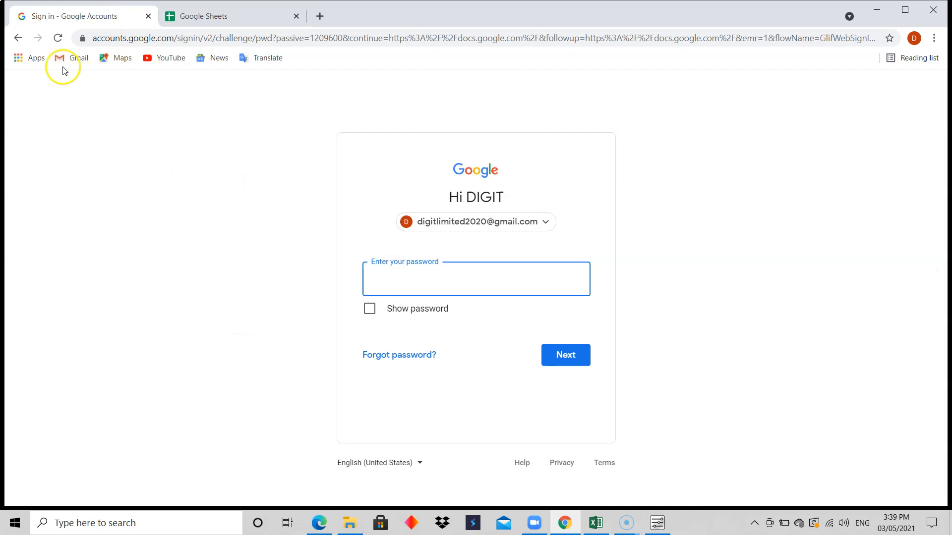
left_click(187, 39)
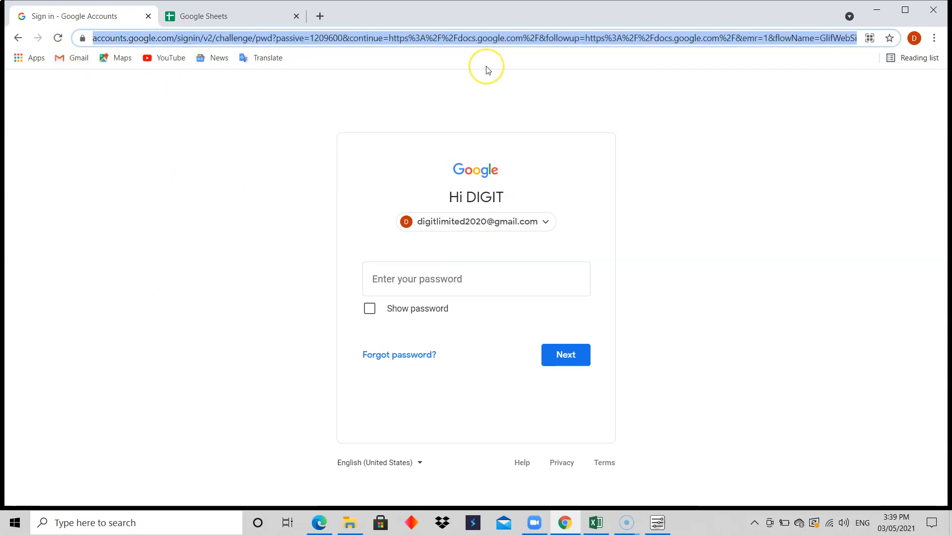
type("go")
key("Return")
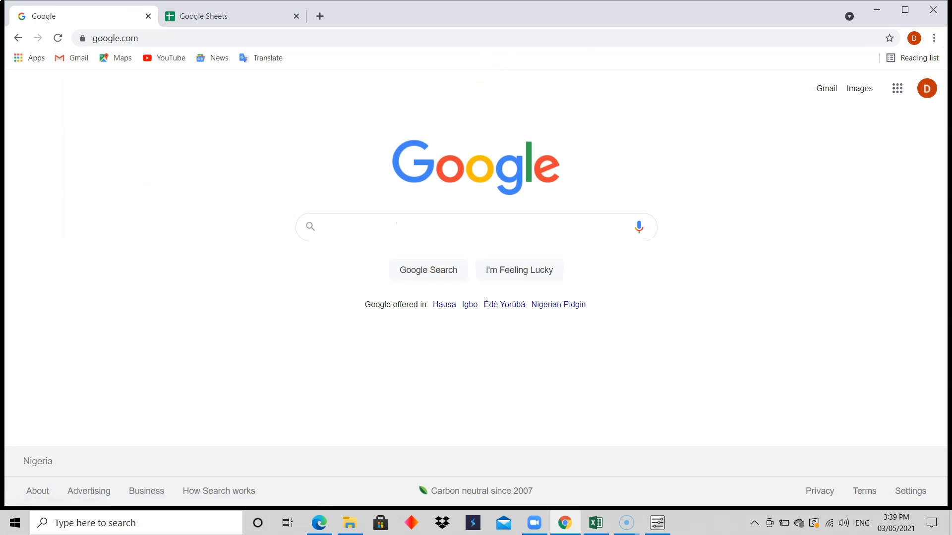
Open Google Sheets through the Google apps collection and compare it with the Sheets page in the second tab
left_click(896, 89)
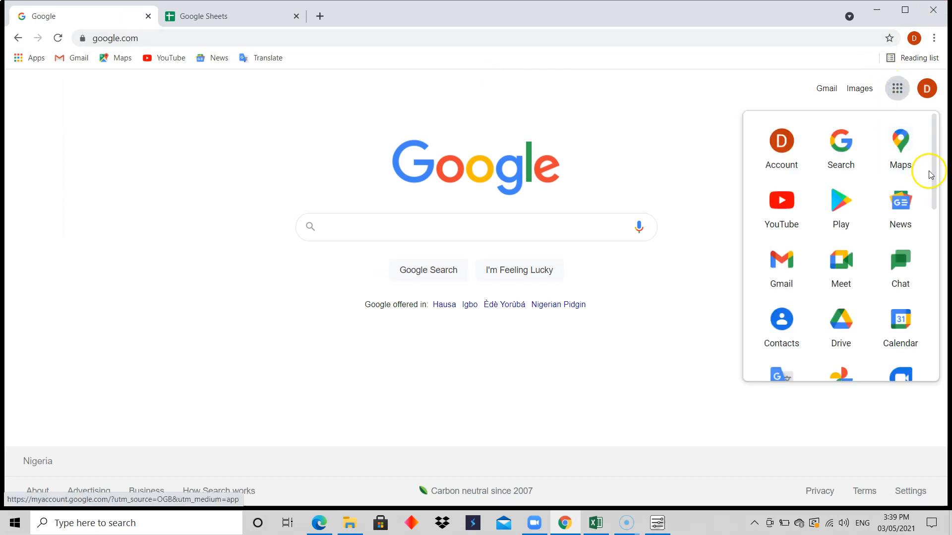
left_click_drag(936, 182, 935, 255)
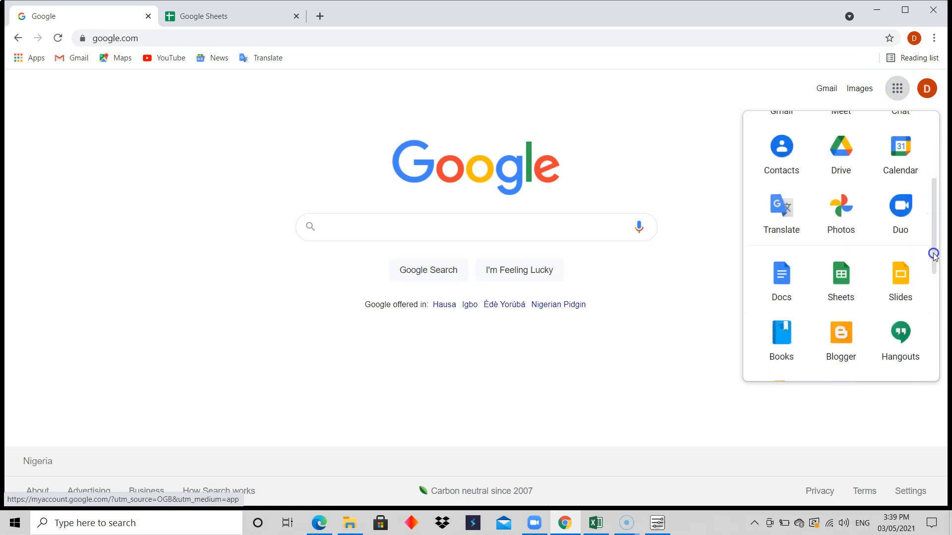
left_click(858, 282)
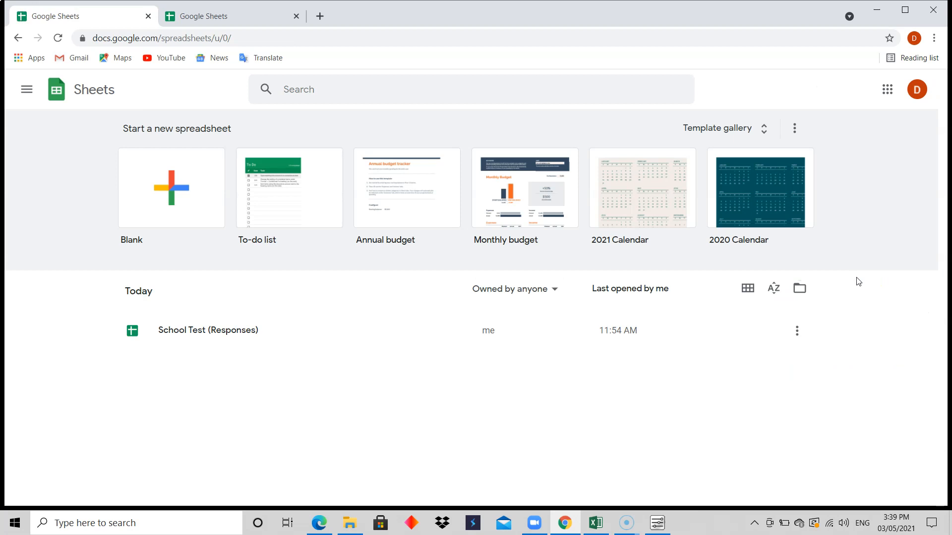
left_click(370, 215)
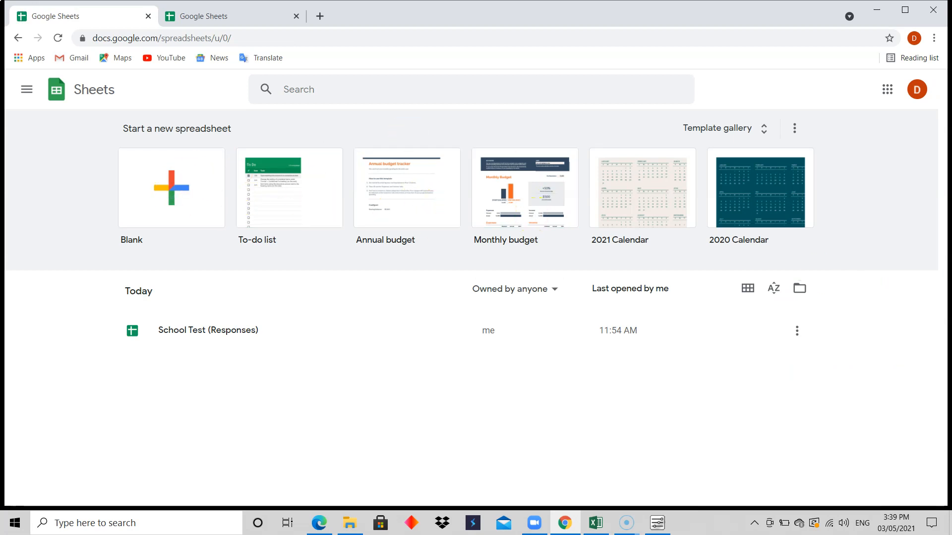
left_click(229, 18)
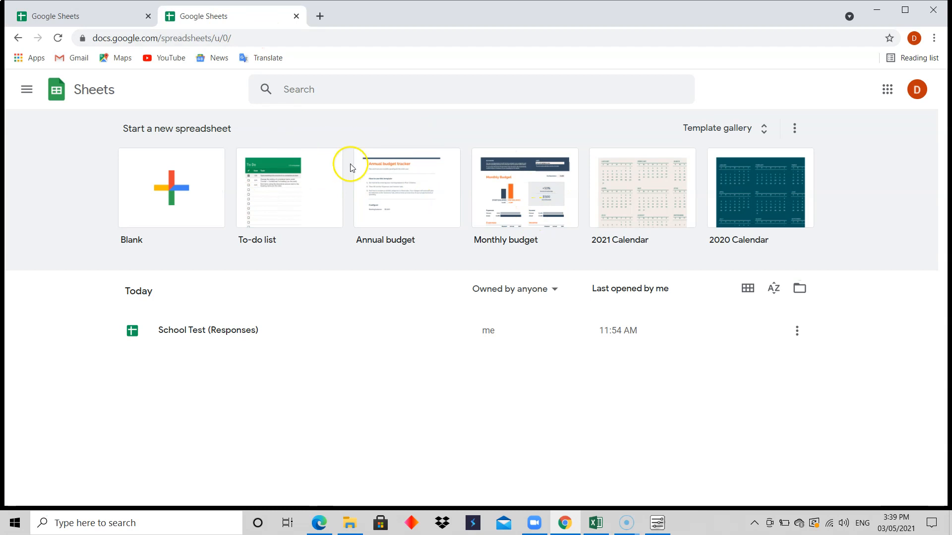
left_click(74, 18)
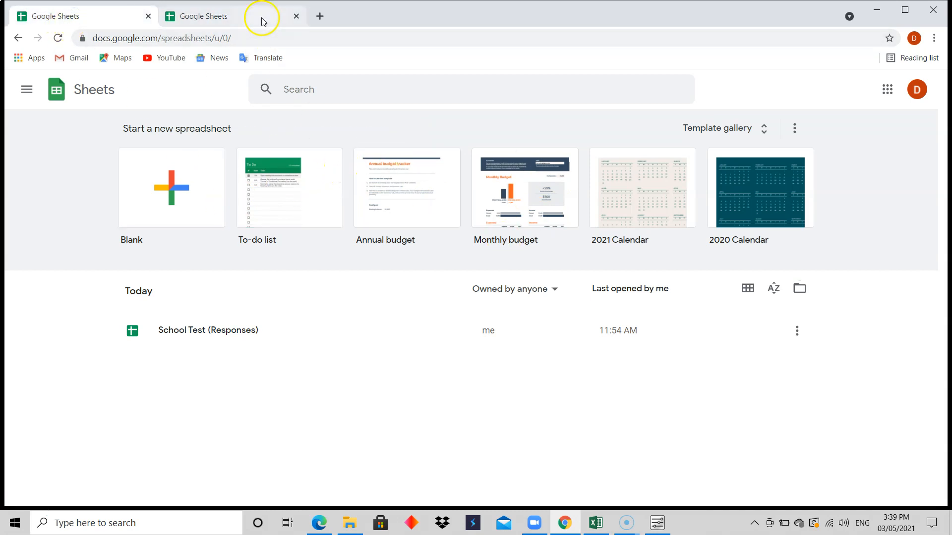
Sign out of the Google account from the Sheets pages in both browser tabs
left_click(917, 89)
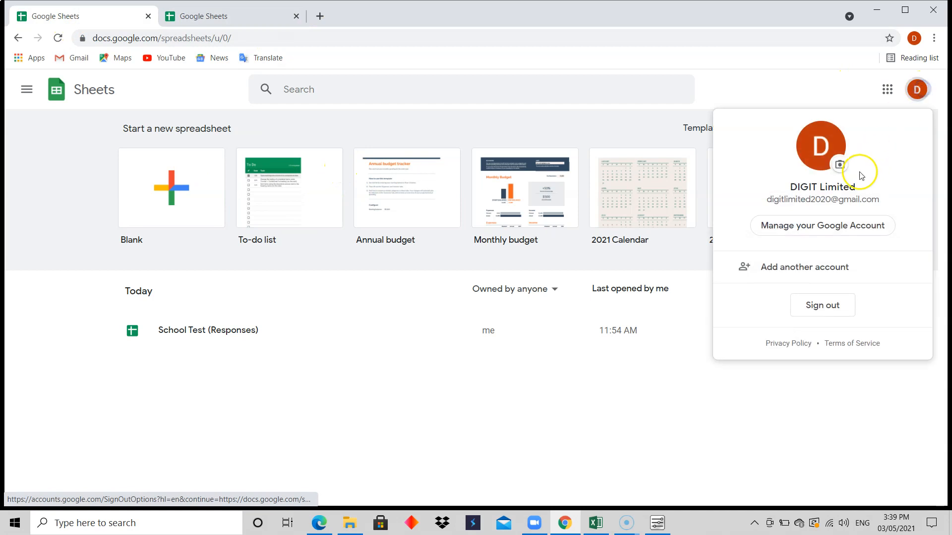
left_click(814, 316)
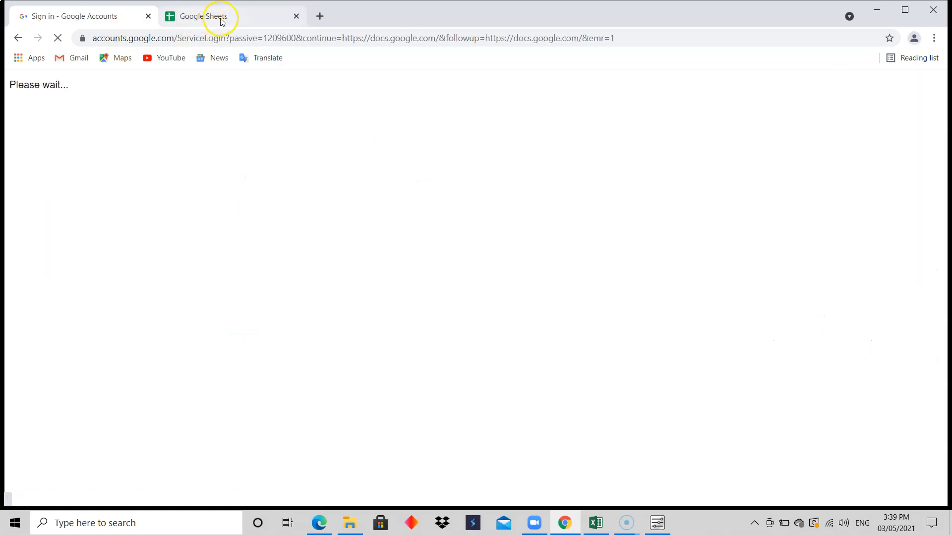
left_click(221, 18)
left_click(917, 99)
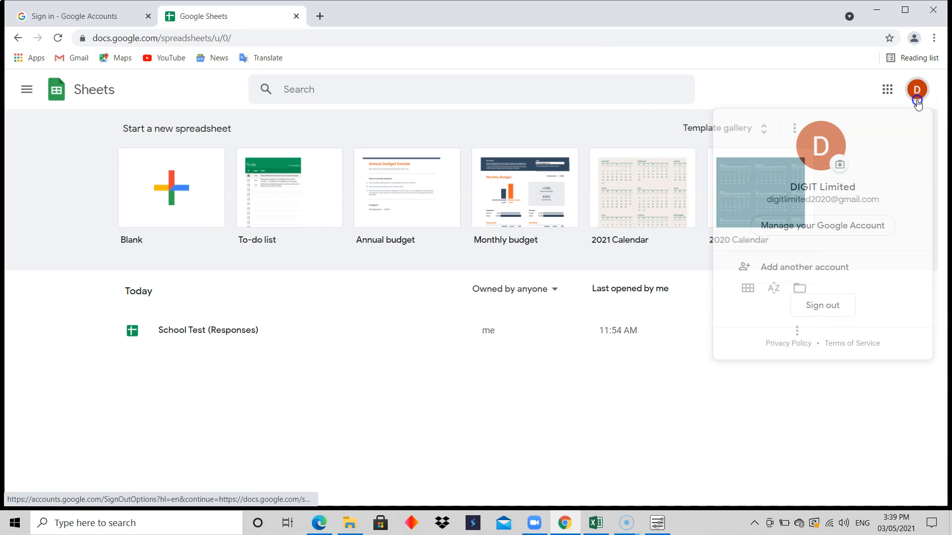
left_click(824, 305)
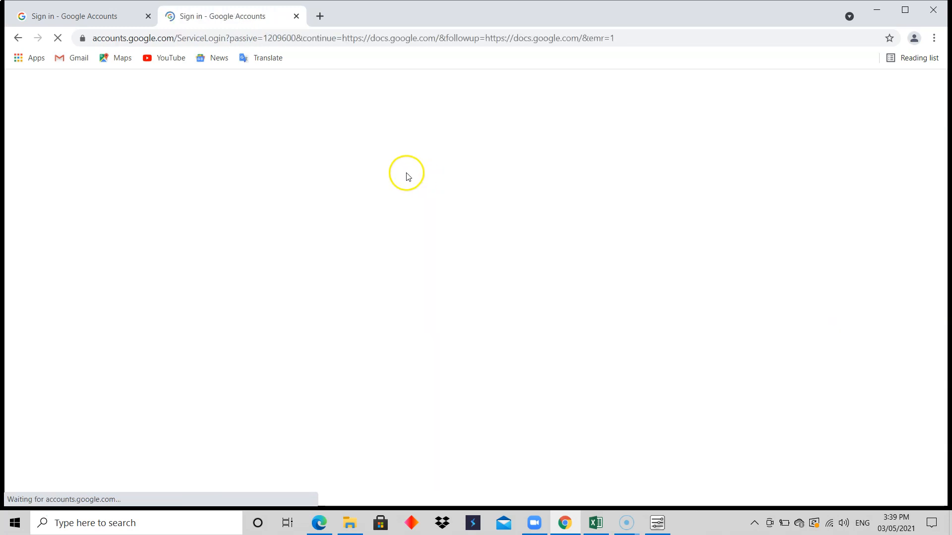
Return to the first browser tab and load google.com there
left_click(105, 16)
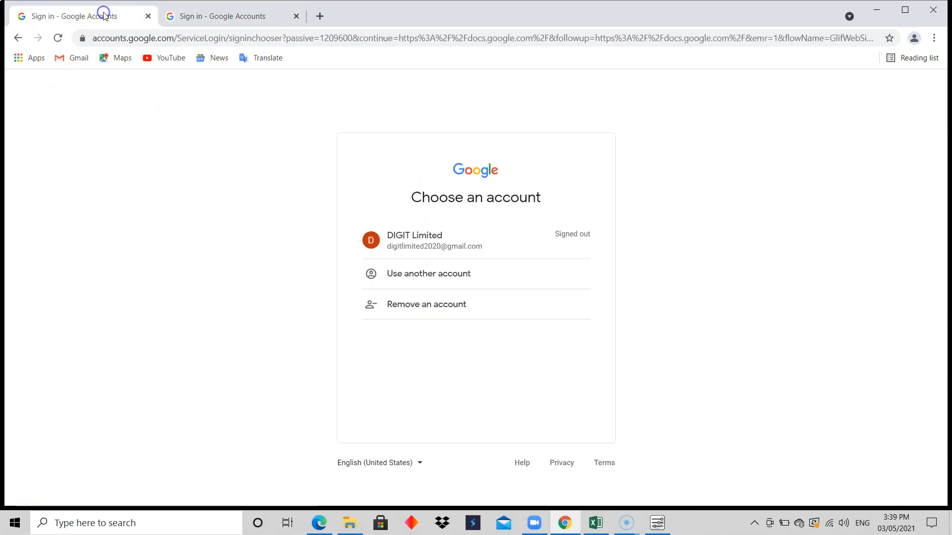
left_click(132, 41)
type("google.com")
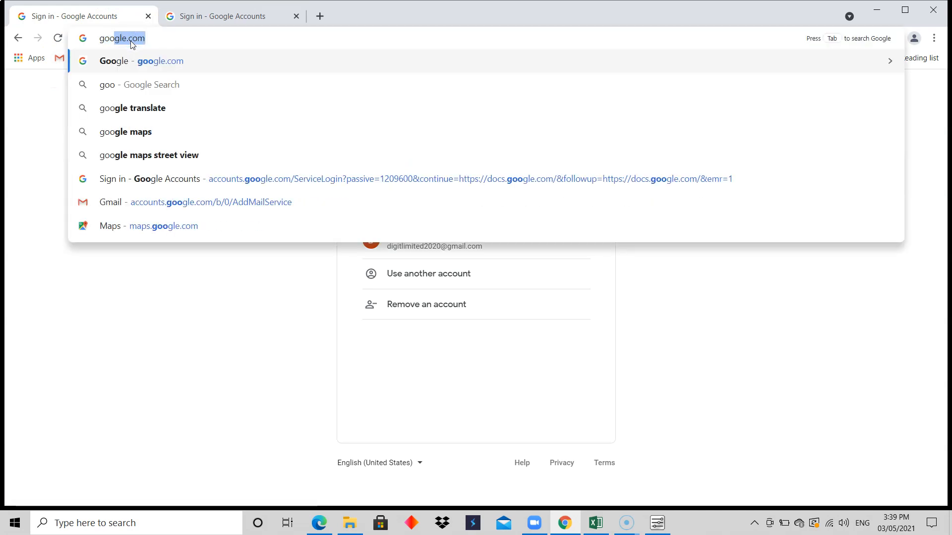
key("Return")
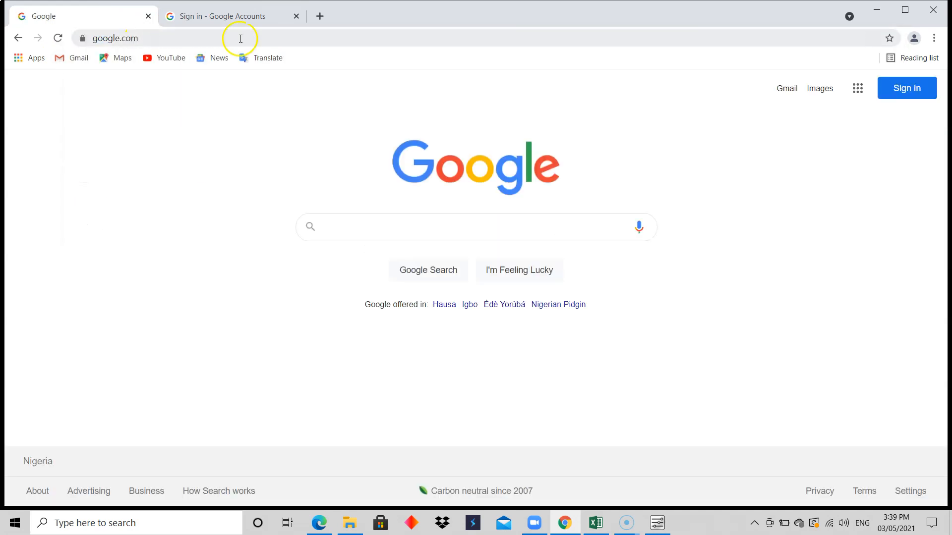
Open Google Sheets from the Google apps collection on the Google home page
left_click(860, 93)
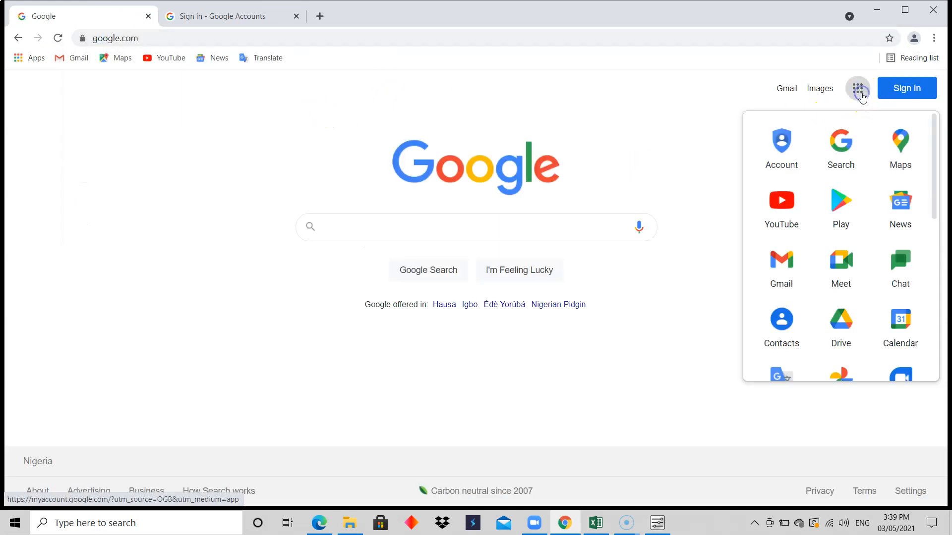
left_click_drag(929, 213, 929, 272)
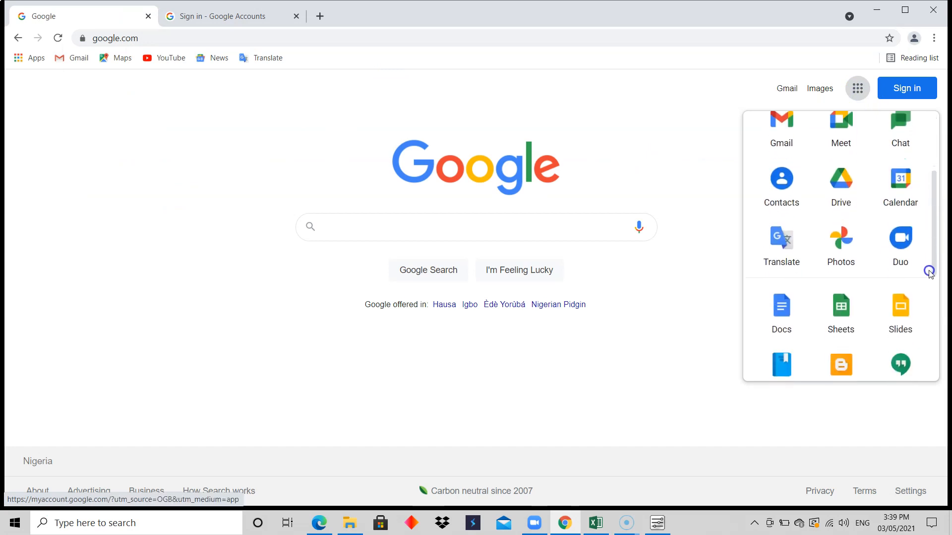
left_click(841, 310)
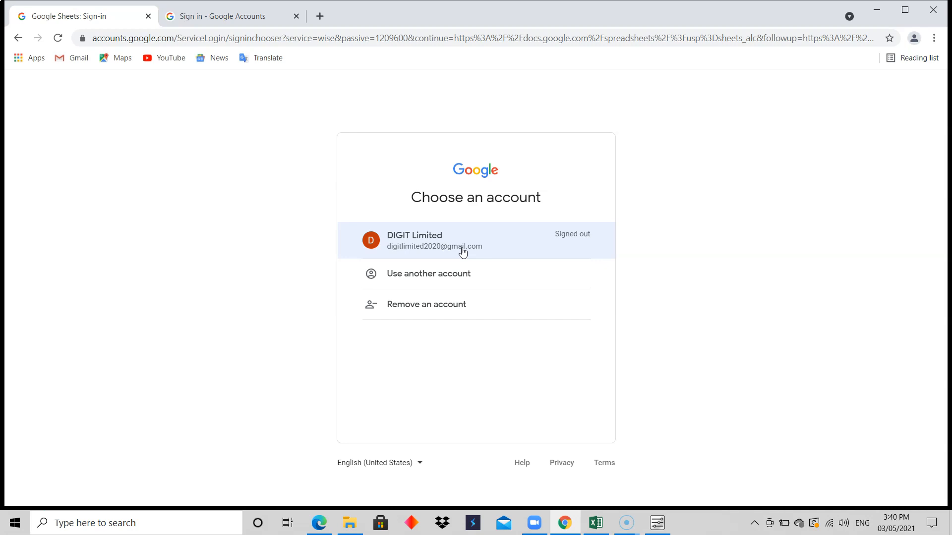
Sign in to Google Sheets with the saved account by entering the account password
left_click(459, 242)
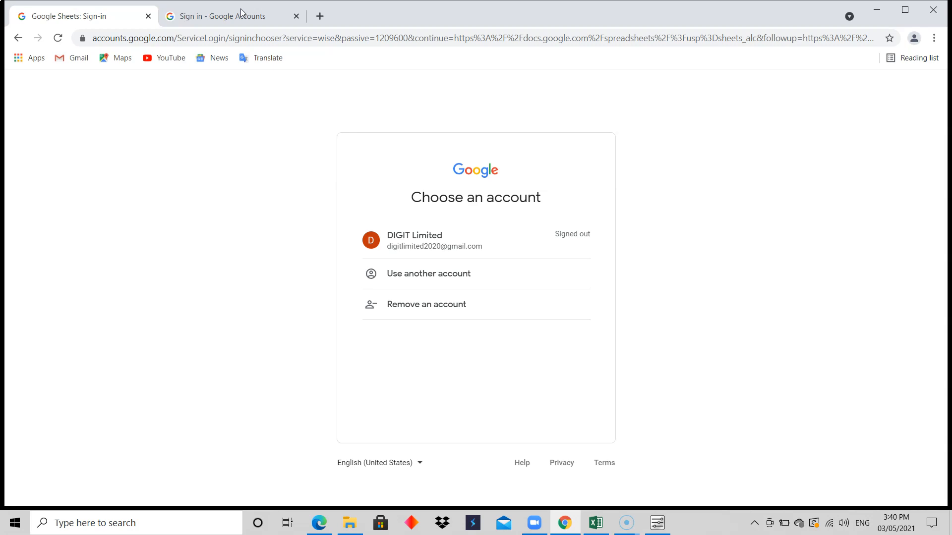
left_click(465, 257)
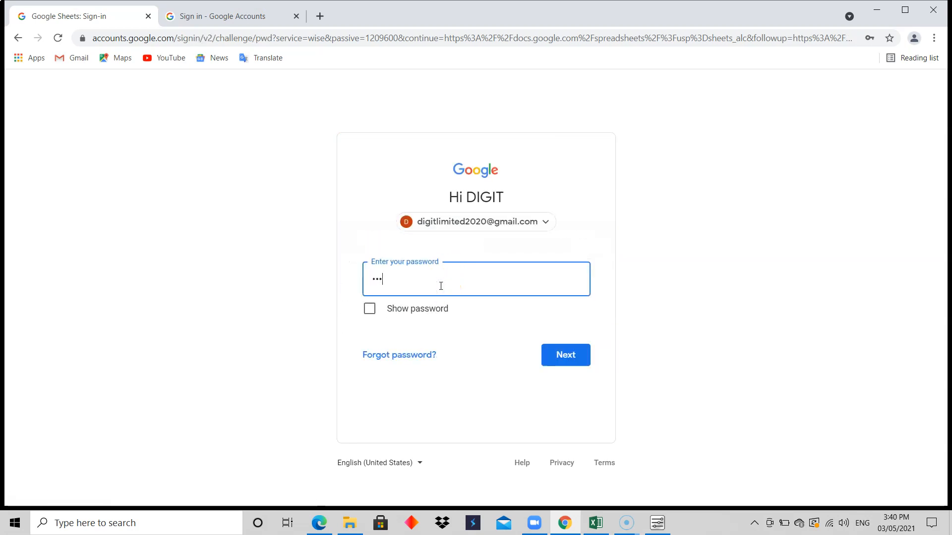
type("•••••••••••")
key("Return")
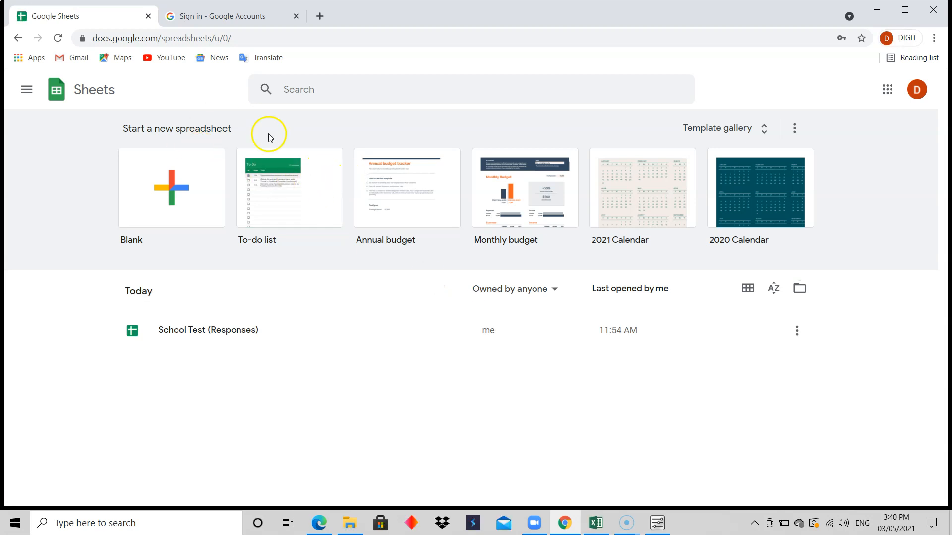
Visit the Google Docs and Google Slides home pages and return to the Sheets home page
left_click(163, 172)
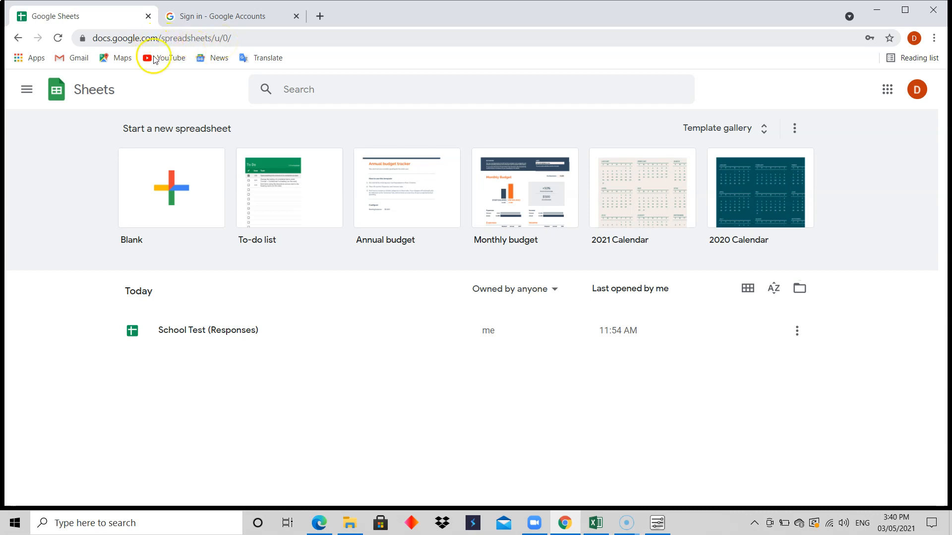
left_click(27, 89)
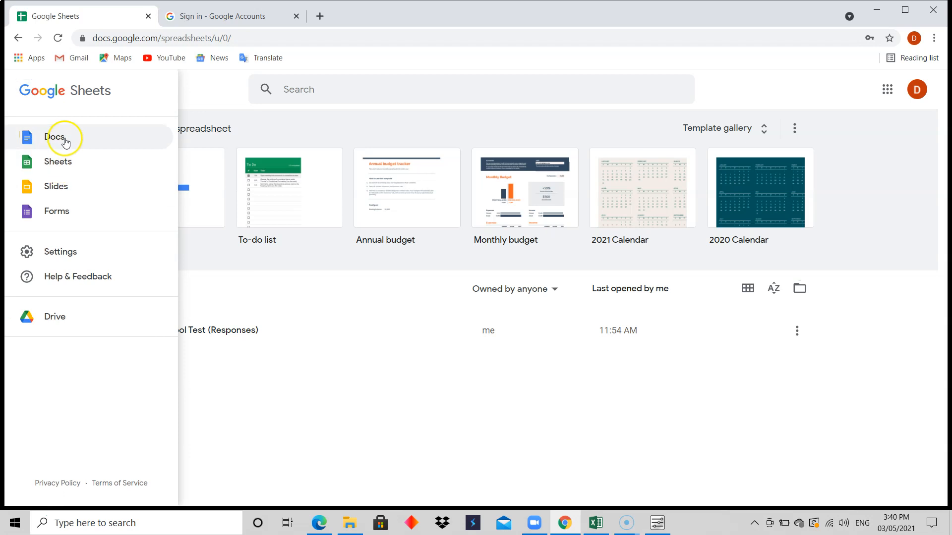
left_click(65, 143)
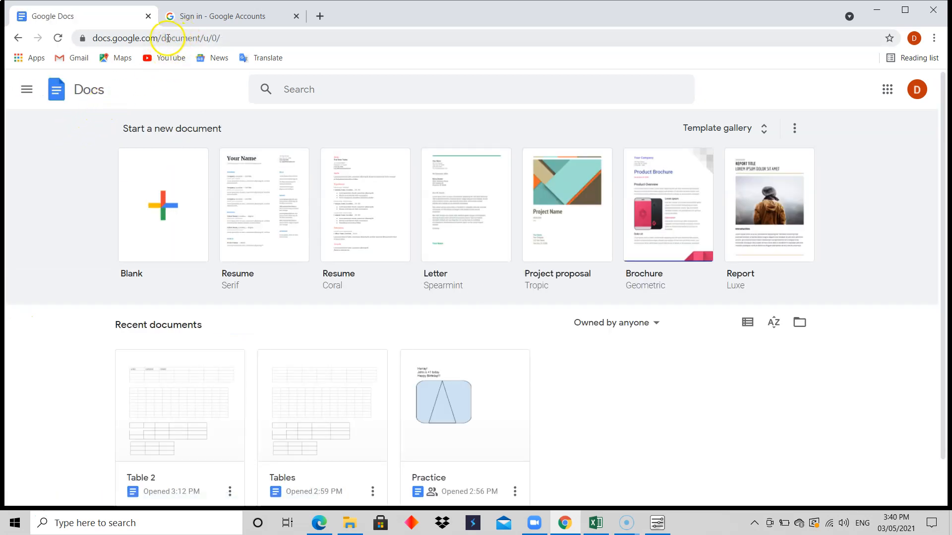
left_click(26, 89)
left_click(50, 185)
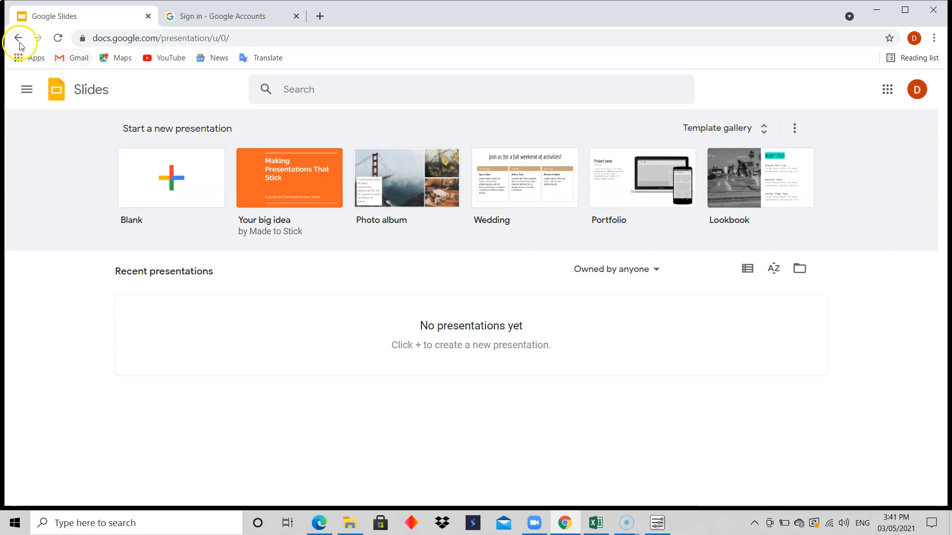
left_click(28, 95)
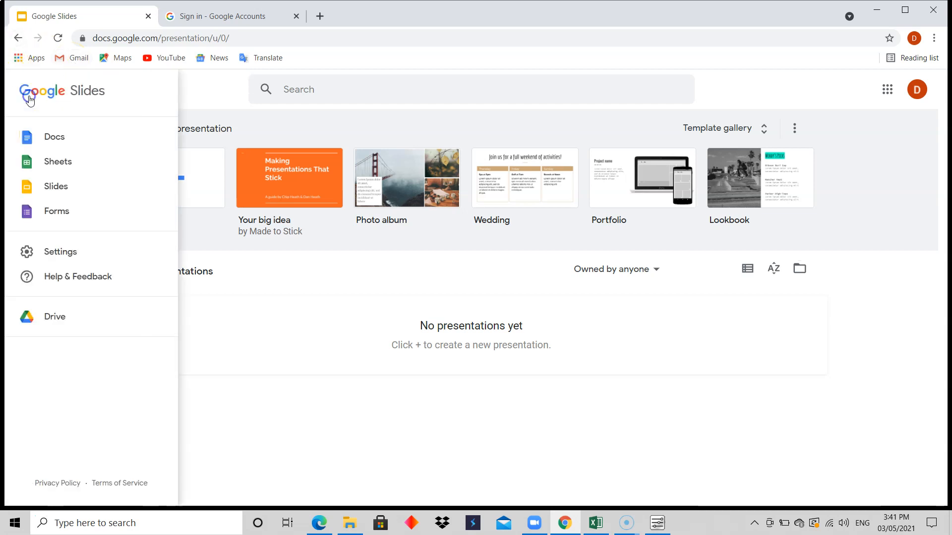
left_click(61, 170)
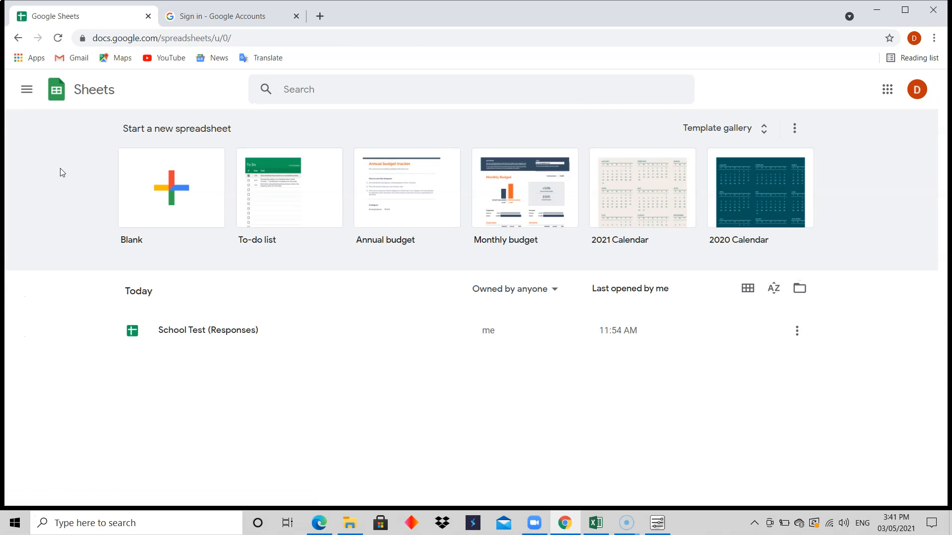
left_click(165, 187)
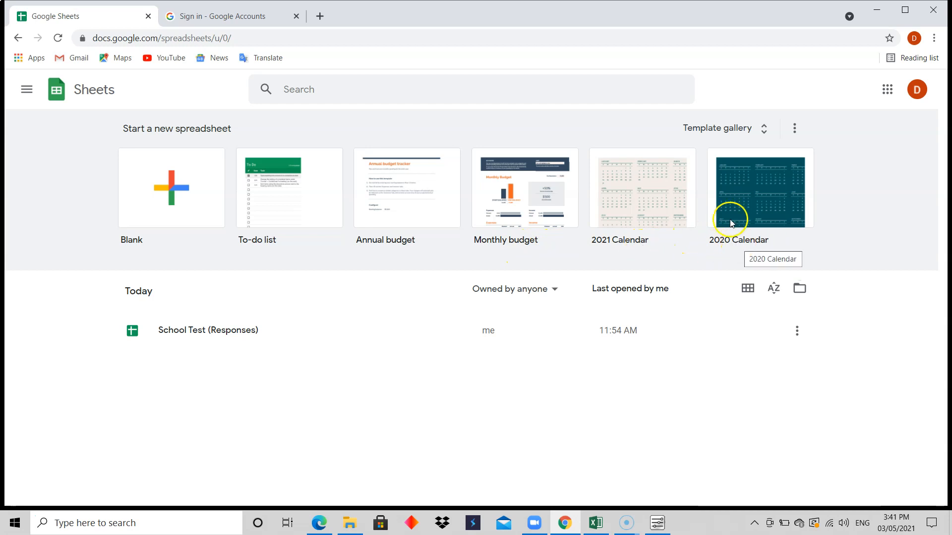
Expand the full template gallery and create a blank spreadsheet from it
left_click(763, 129)
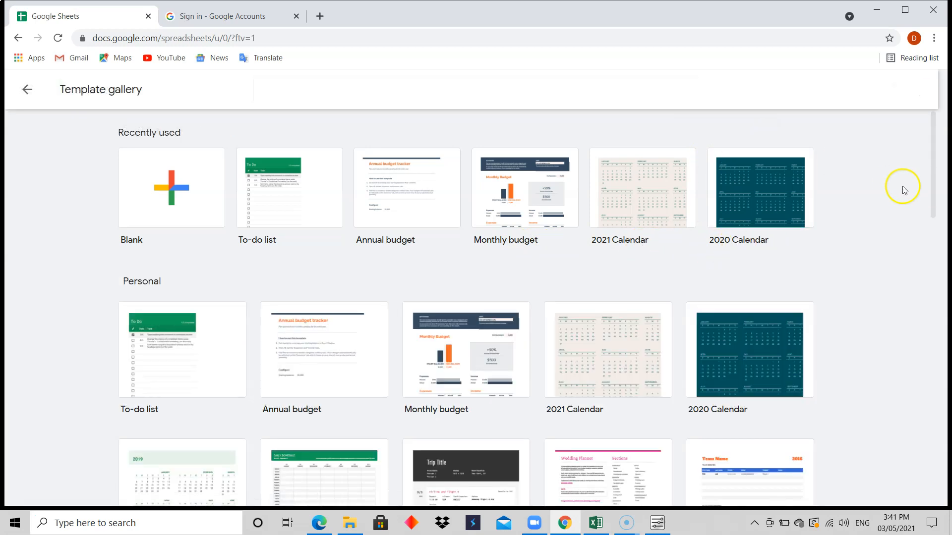
left_click_drag(931, 170, 923, 144)
left_click(929, 143)
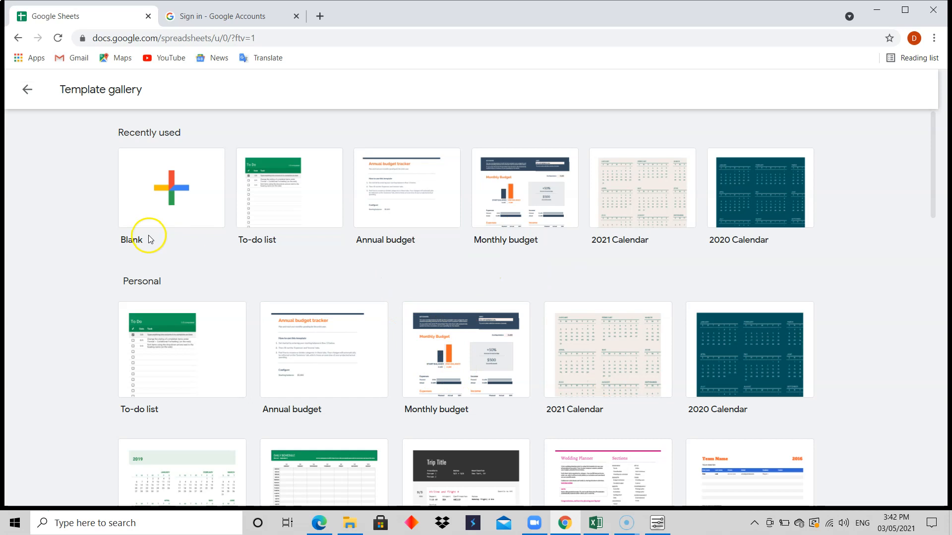
left_click(168, 185)
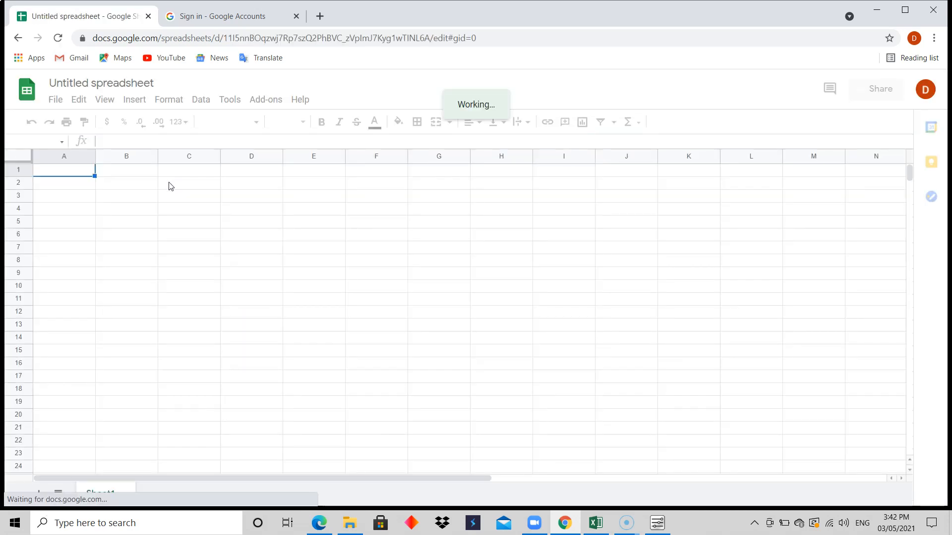
Explore the blank sheet by selecting individual cells, column A and row 2, and look through its menus from File to Help
left_click(171, 201)
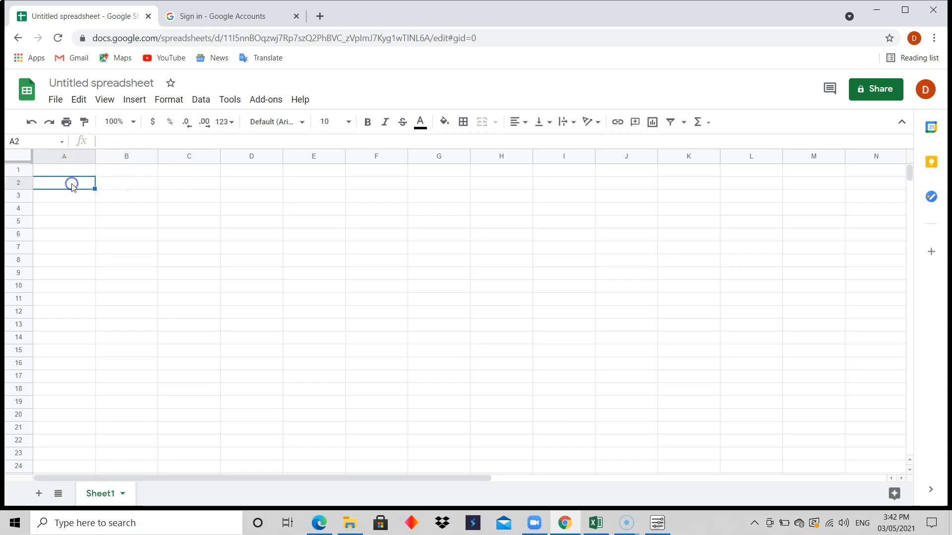
left_click(146, 176)
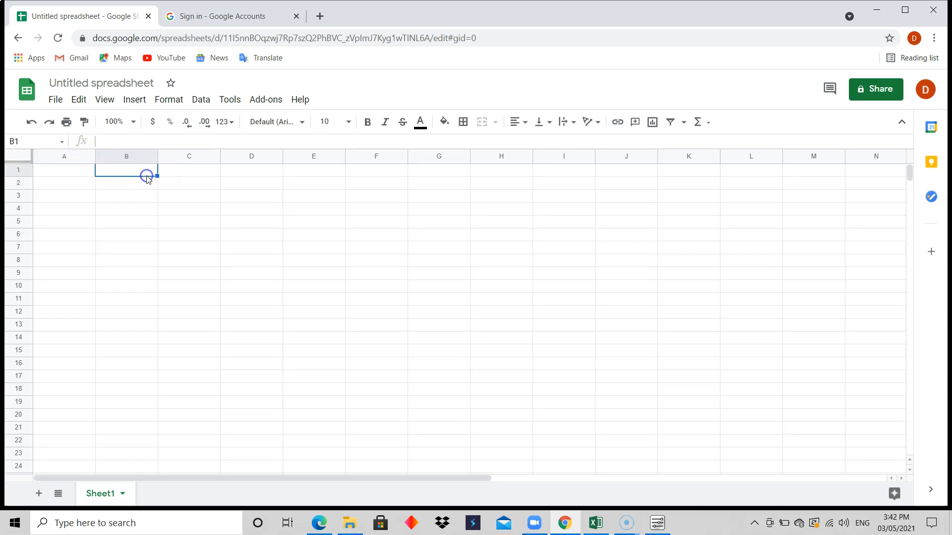
left_click(53, 159)
left_click(20, 184)
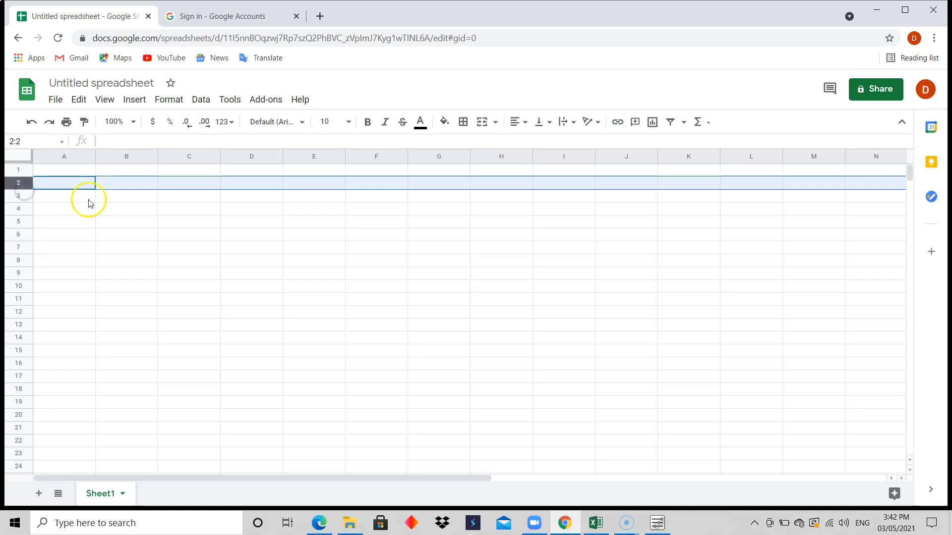
left_click(134, 235)
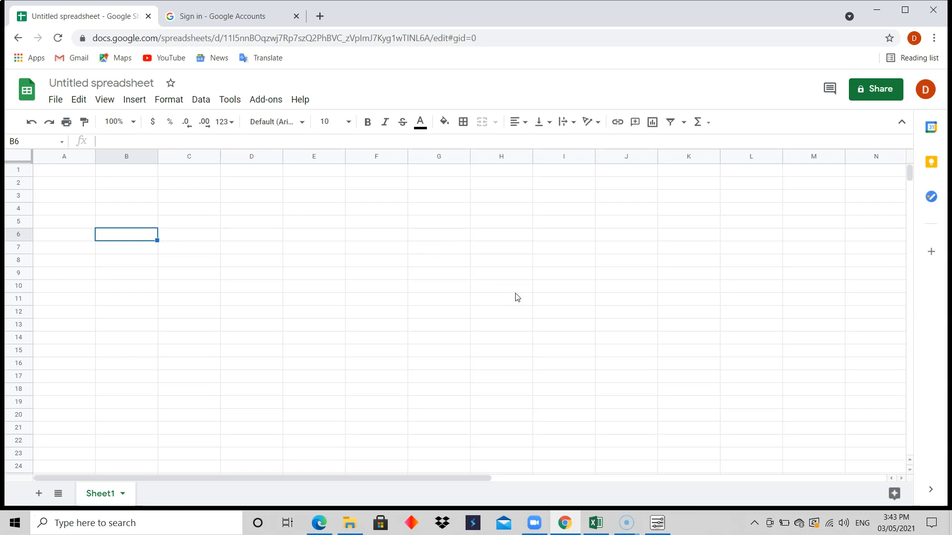
left_click(56, 100)
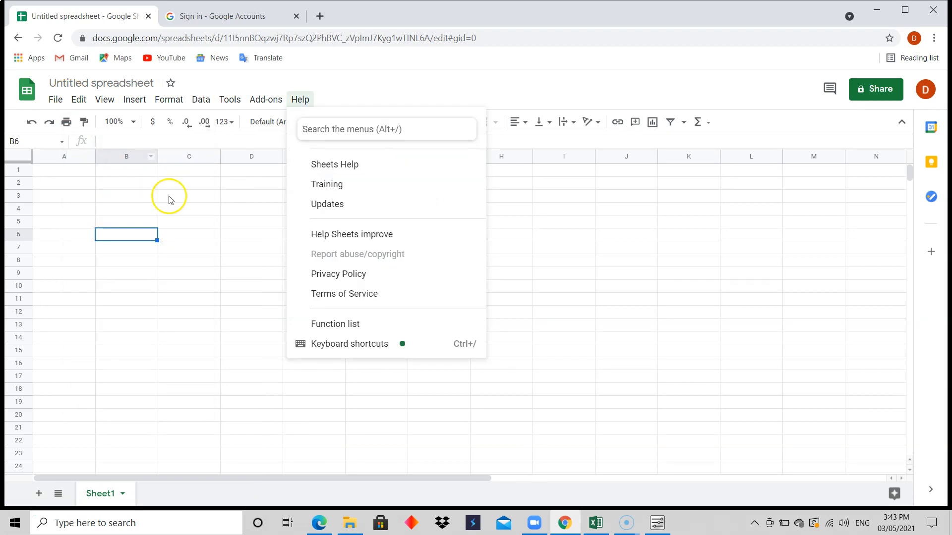
left_click(189, 212)
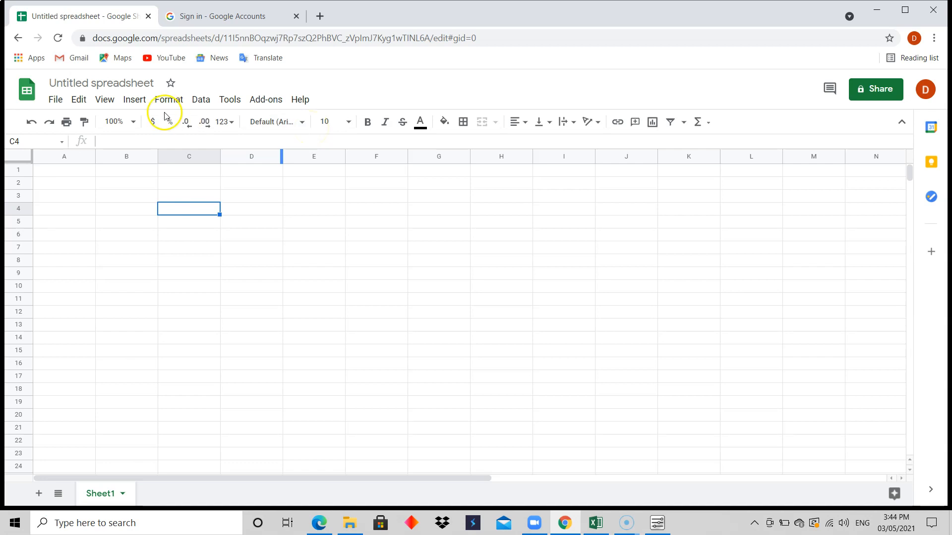
Open the spreadsheet's sharing settings without naming the file, and close them without adding anyone
left_click(57, 100)
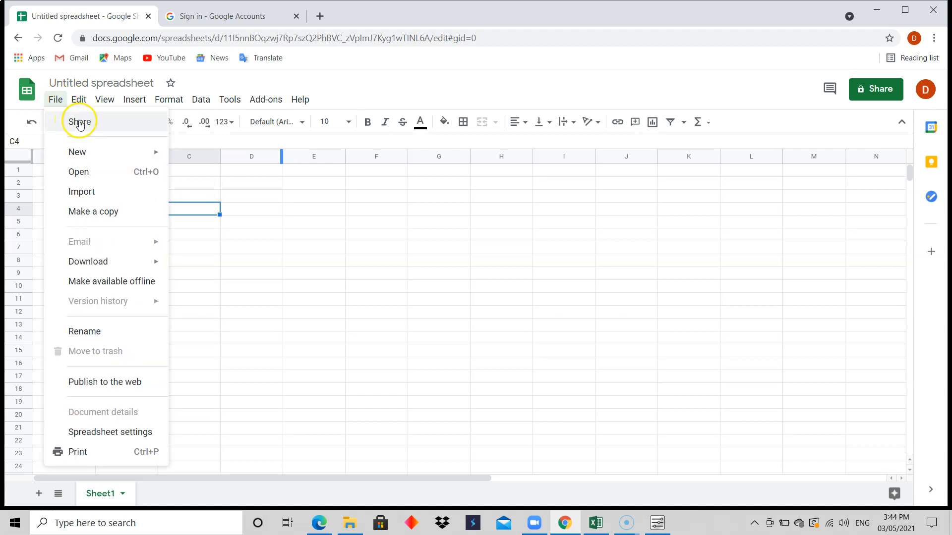
left_click(80, 122)
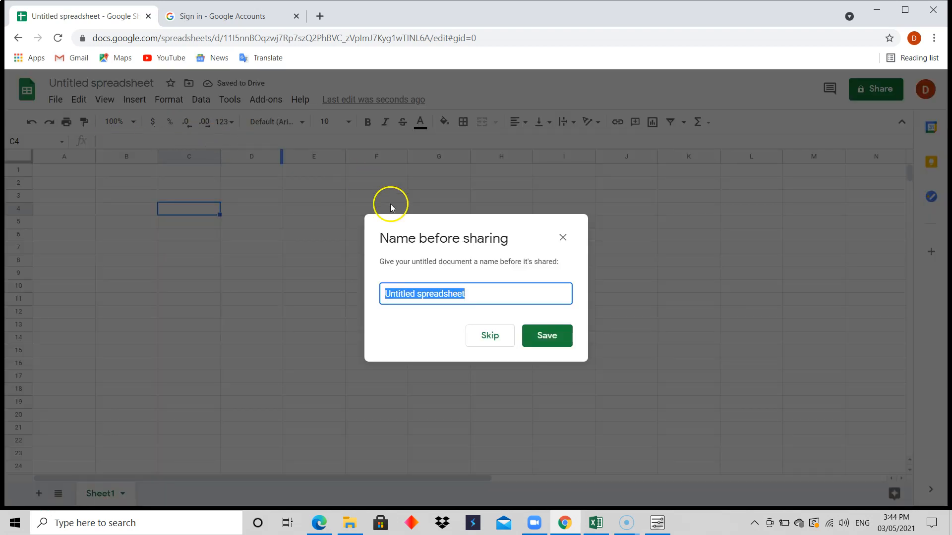
left_click(562, 239)
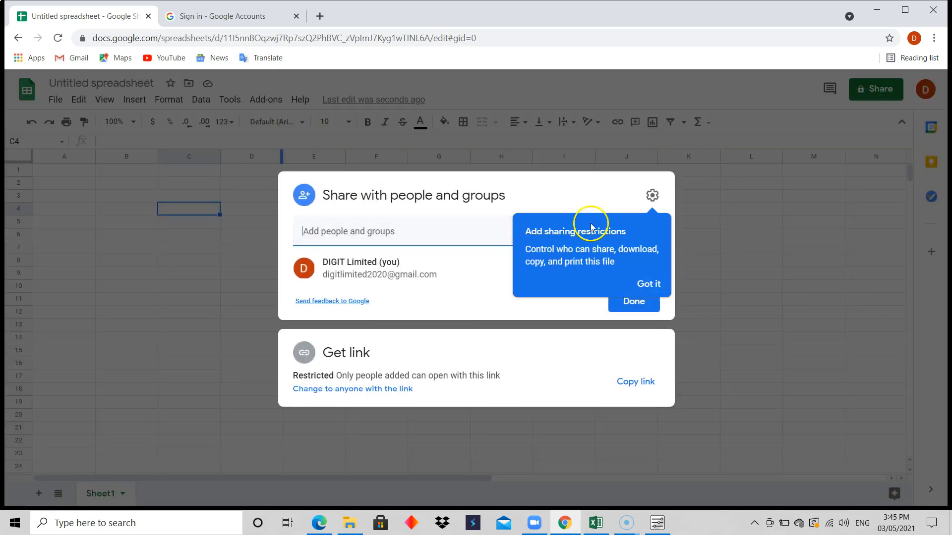
left_click(731, 355)
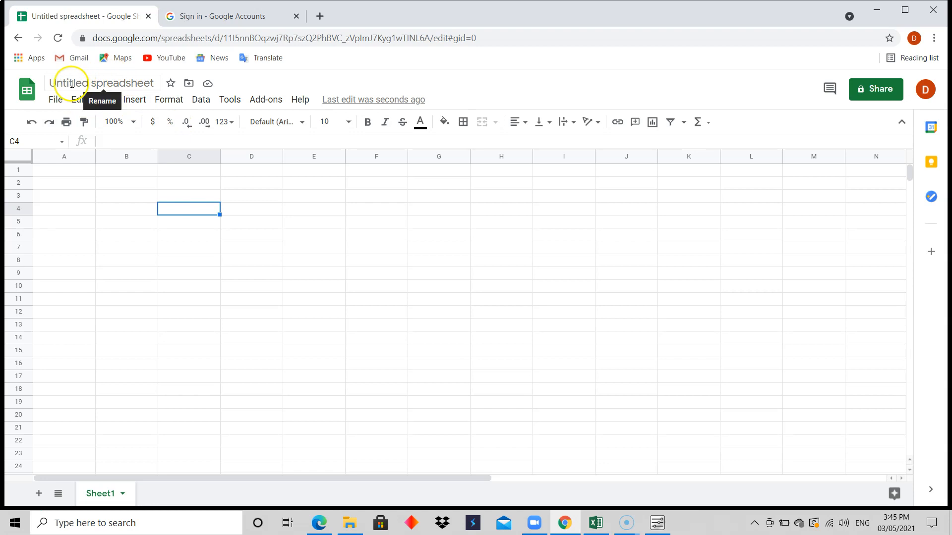
Rename the untitled spreadsheet as Practice Sheet
left_click(154, 82)
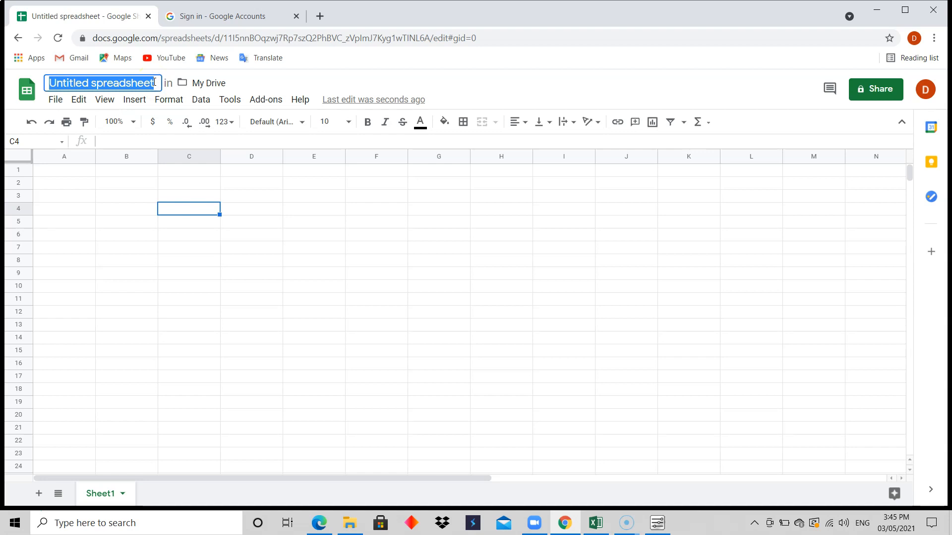
type("P")
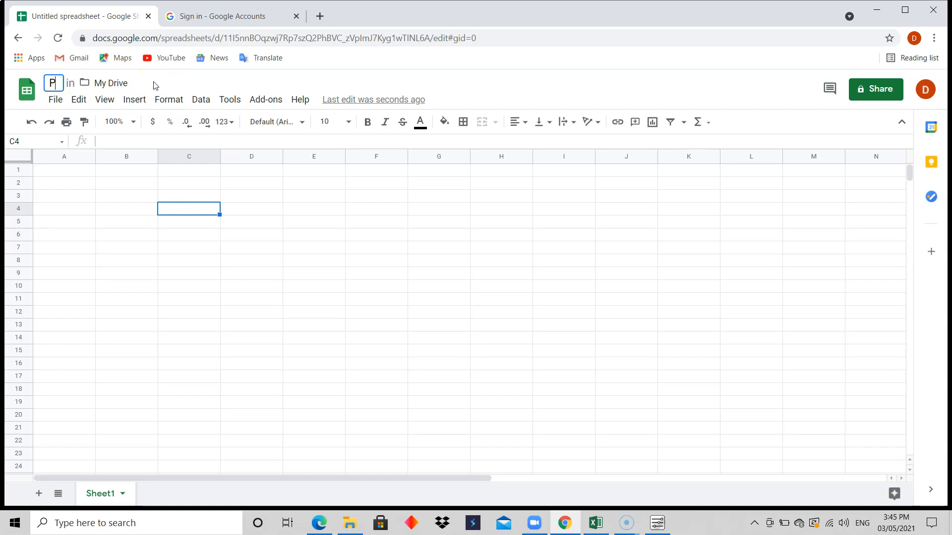
type("ractice Sheet")
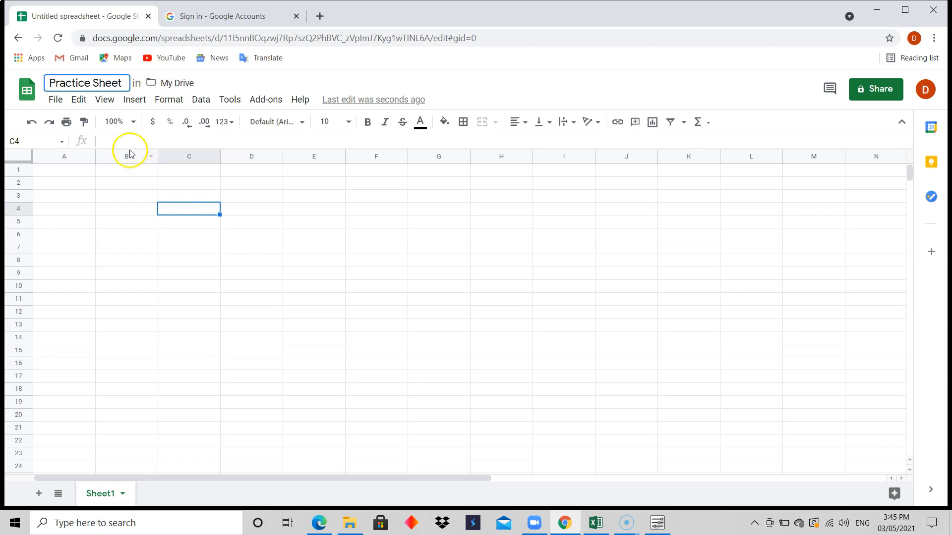
left_click(170, 290)
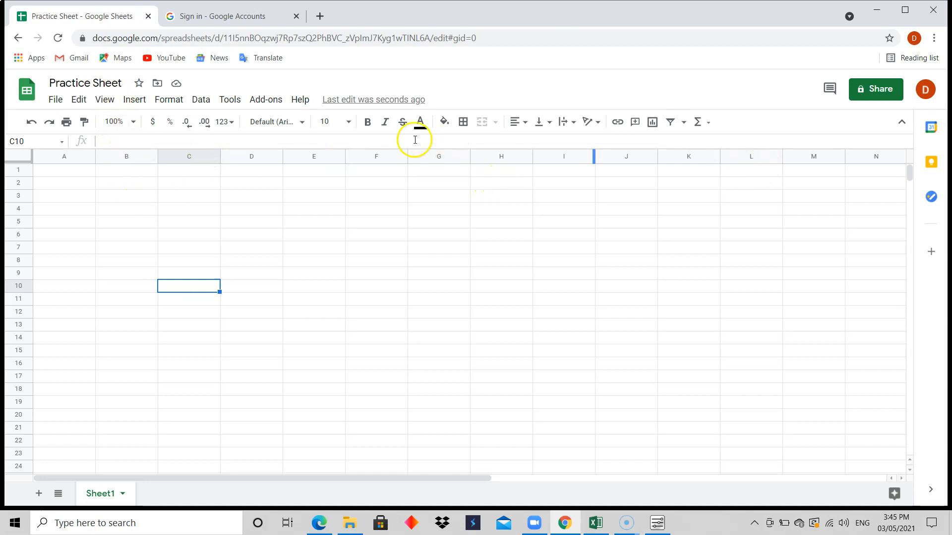
In the sharing settings, change link access to Anyone with the link and review the Viewer, Commenter and Editor roles
left_click(56, 101)
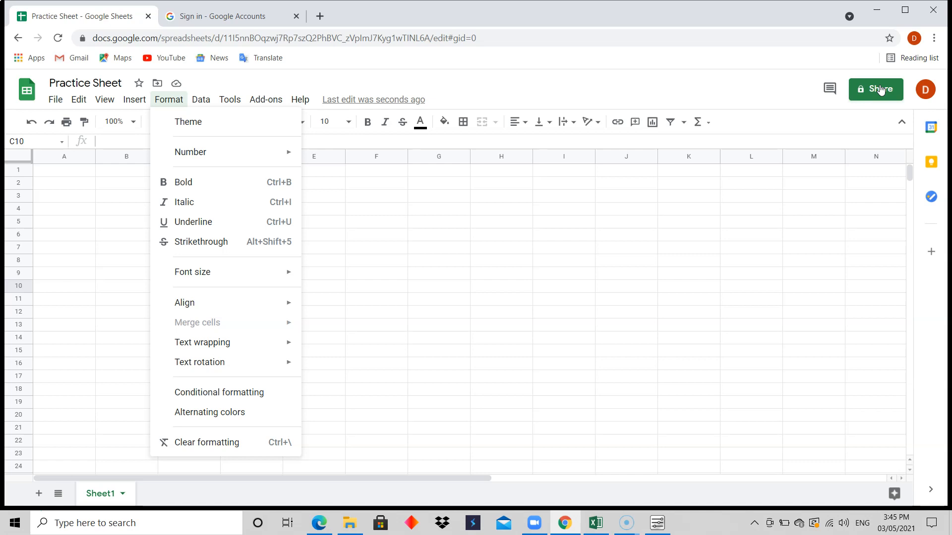
left_click(881, 89)
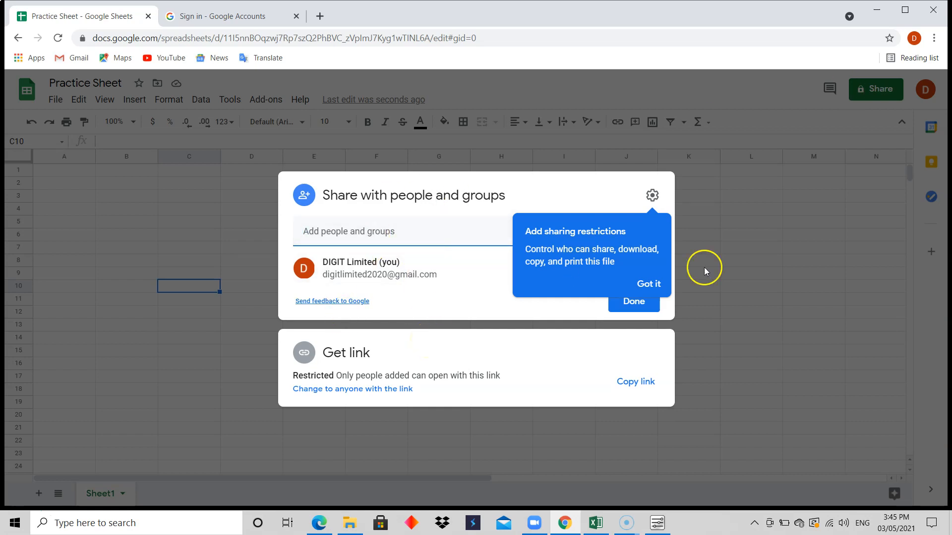
left_click(654, 285)
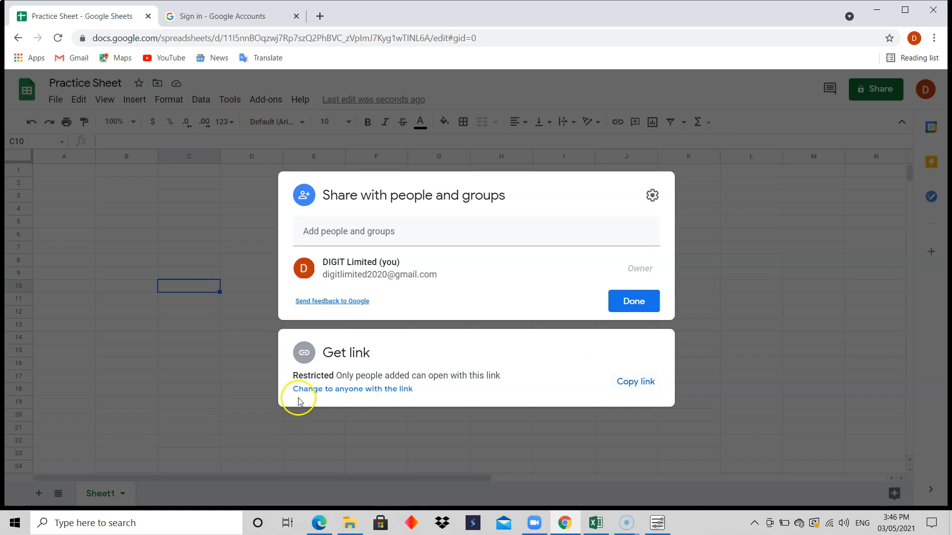
left_click(329, 395)
left_click(373, 389)
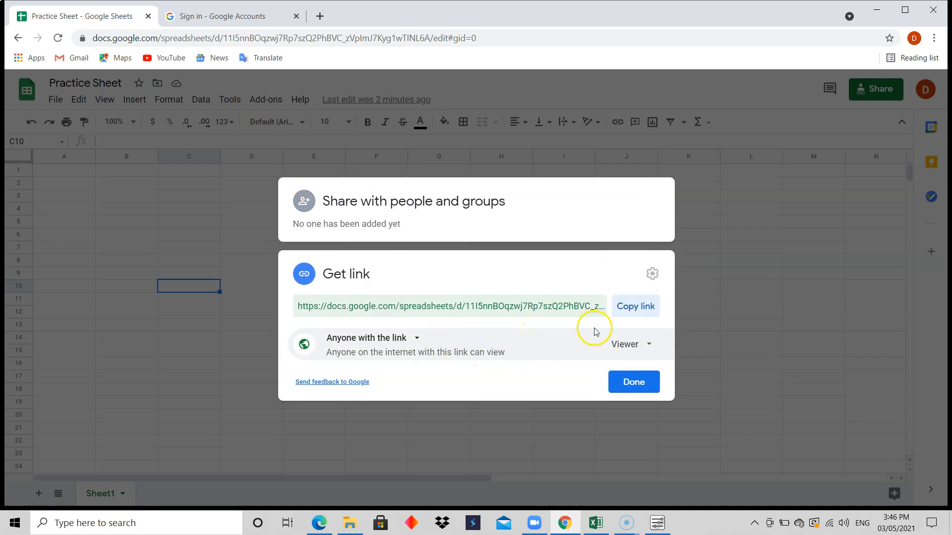
left_click(624, 343)
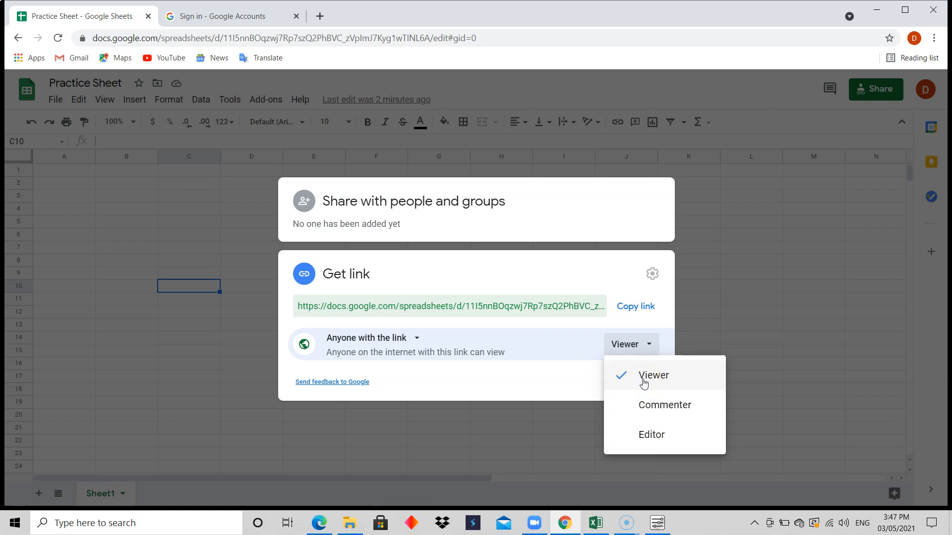
left_click(655, 433)
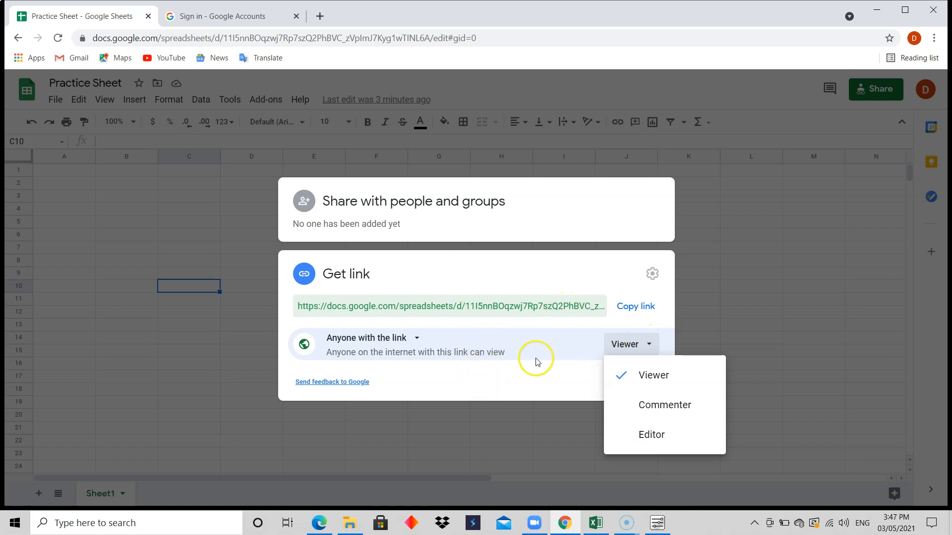
left_click(532, 373)
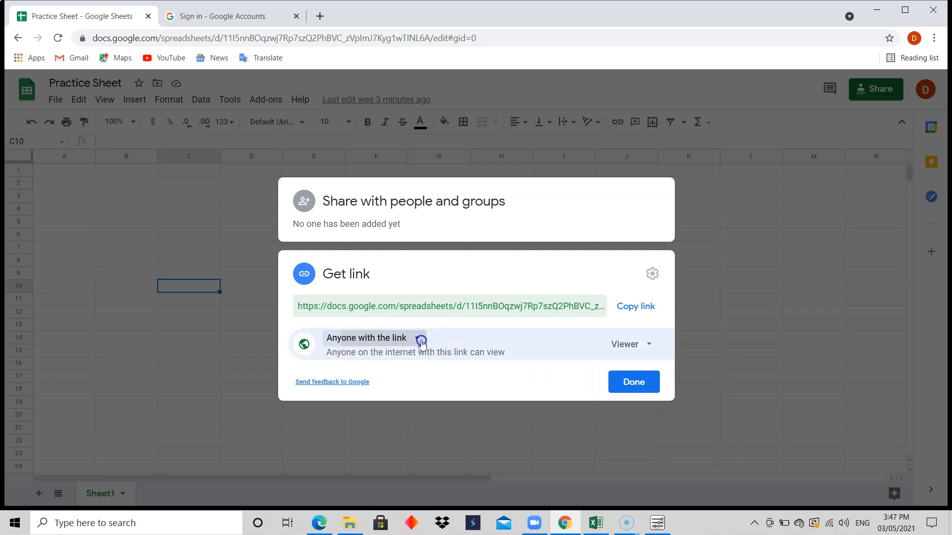
Set the link access back to Restricted and close the sharing settings
left_click(418, 338)
left_click(399, 365)
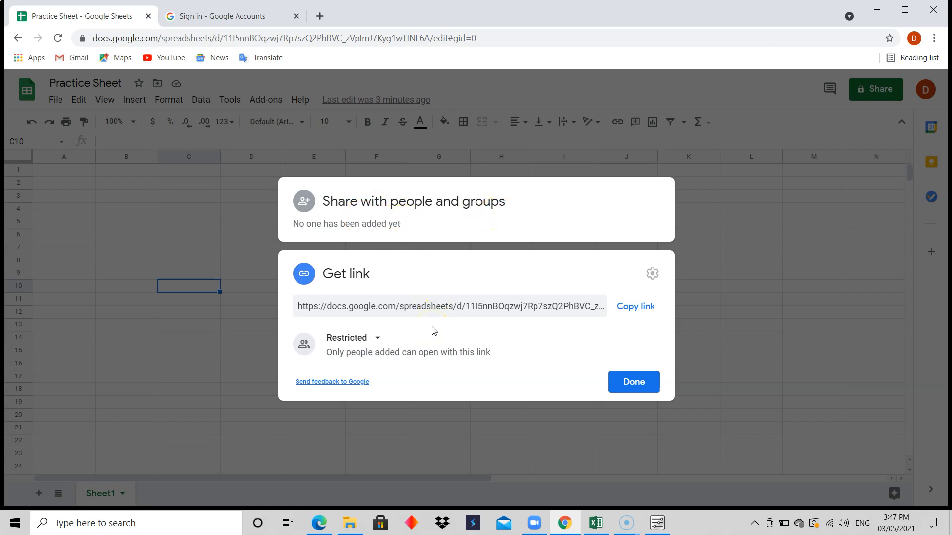
left_click(646, 319)
left_click(731, 284)
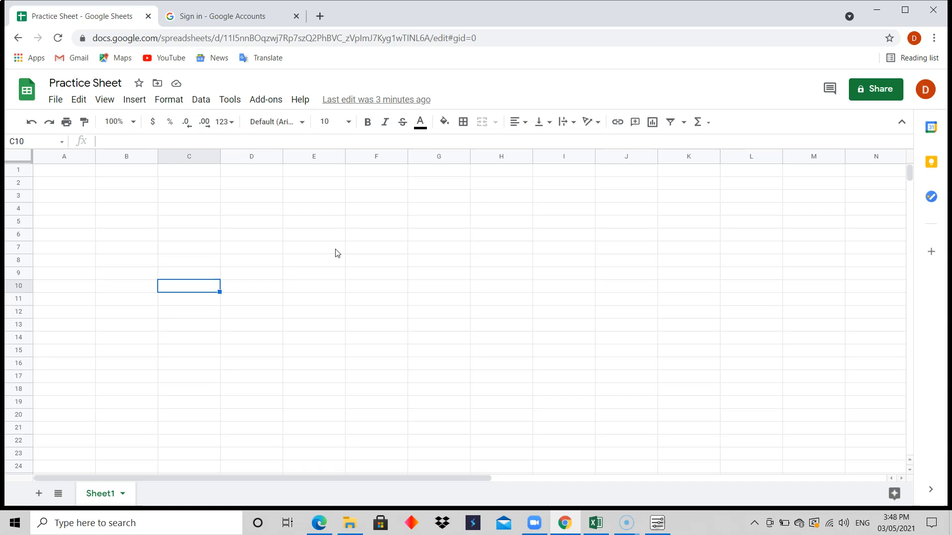
Start opening a file and look through the My Drive, Shared with Me, Starred and Recent spreadsheets
left_click(50, 100)
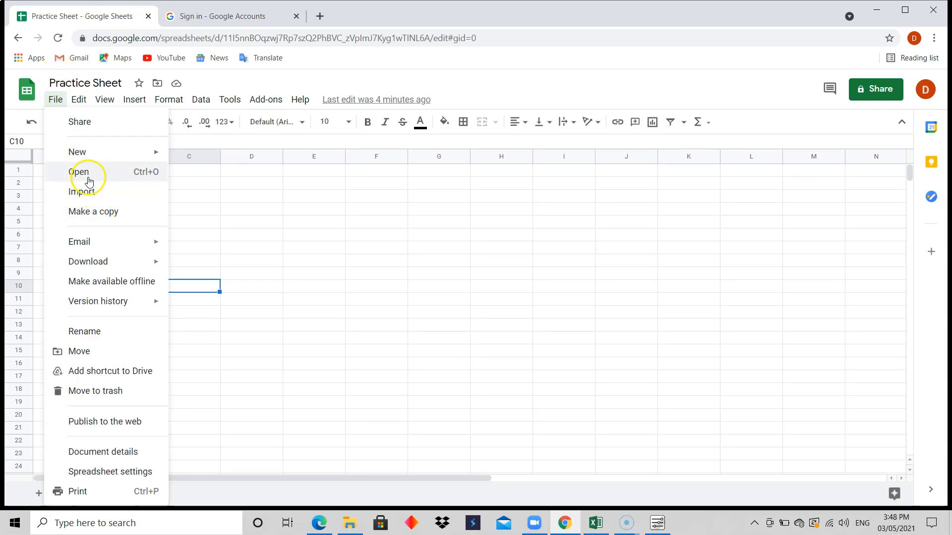
mouse_move(96, 156)
left_click(117, 174)
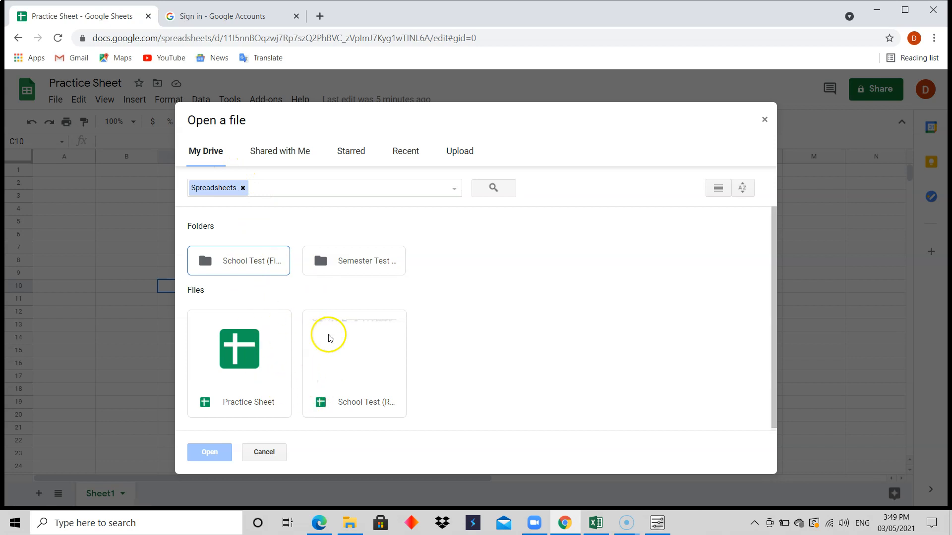
left_click(288, 157)
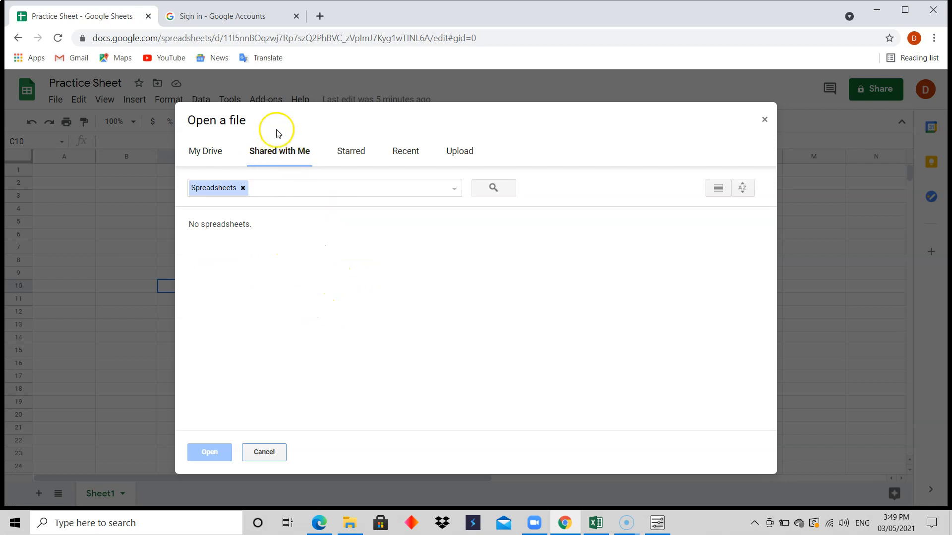
left_click(353, 152)
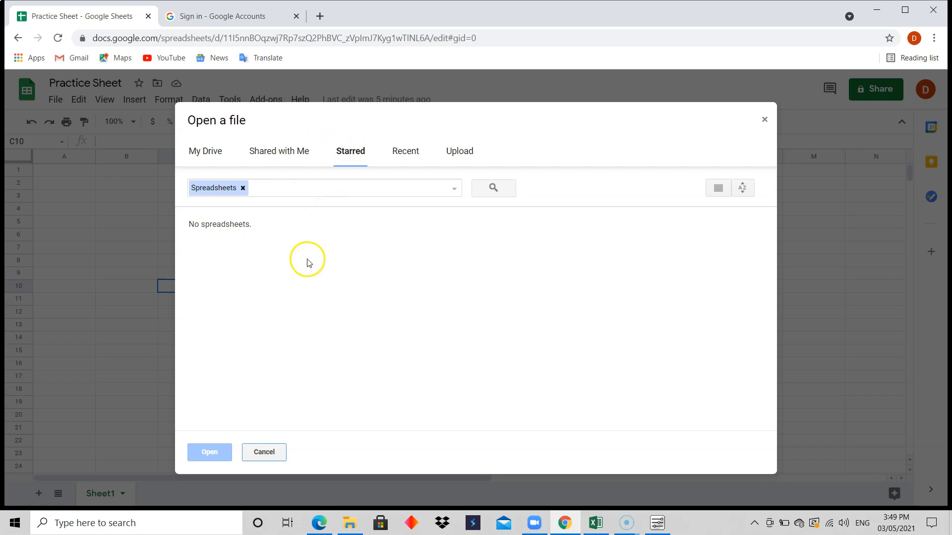
left_click(404, 152)
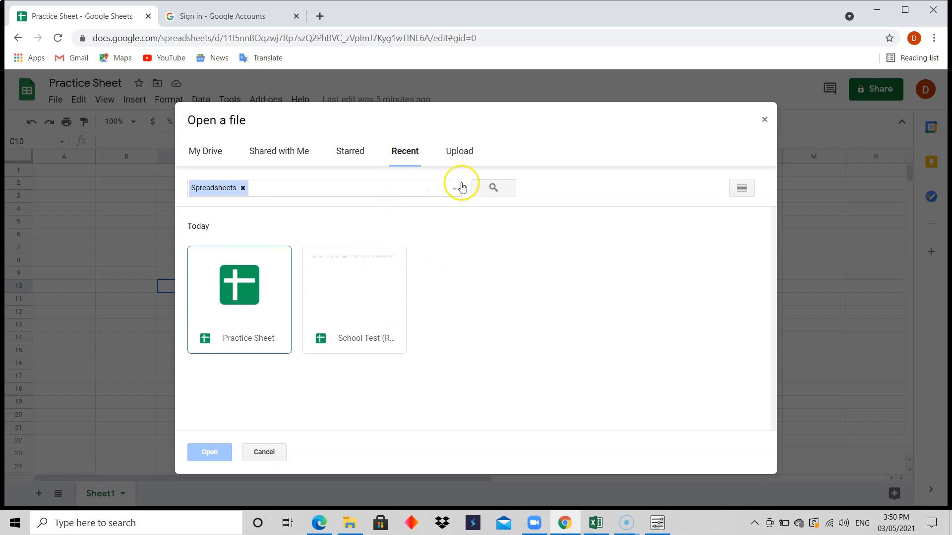
Upload the Excel workbook Test1 from the Desktop folder and open it as a spreadsheet
left_click(465, 155)
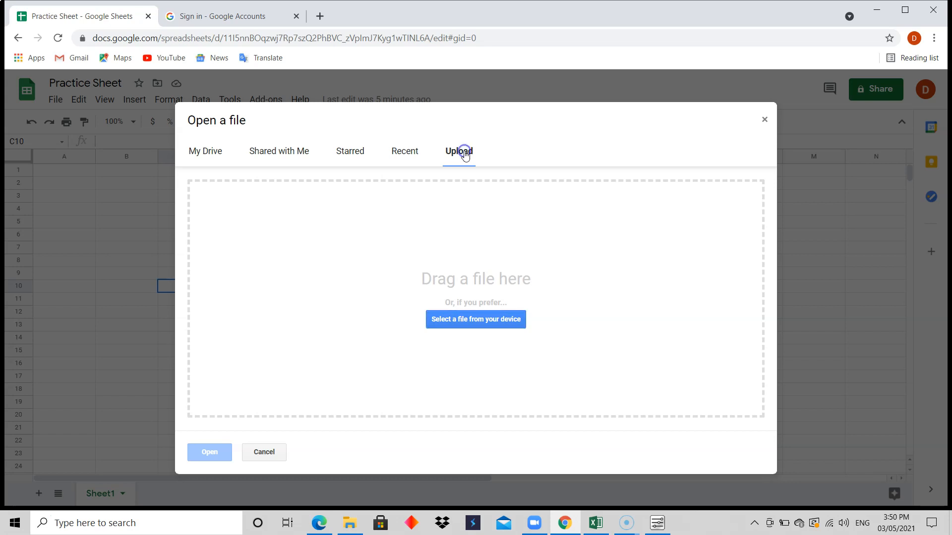
left_click(470, 323)
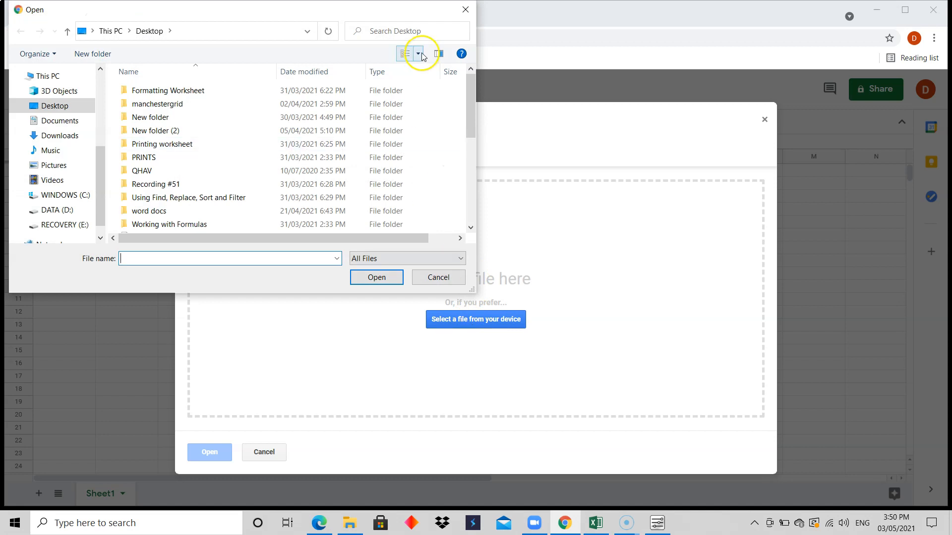
left_click(67, 107)
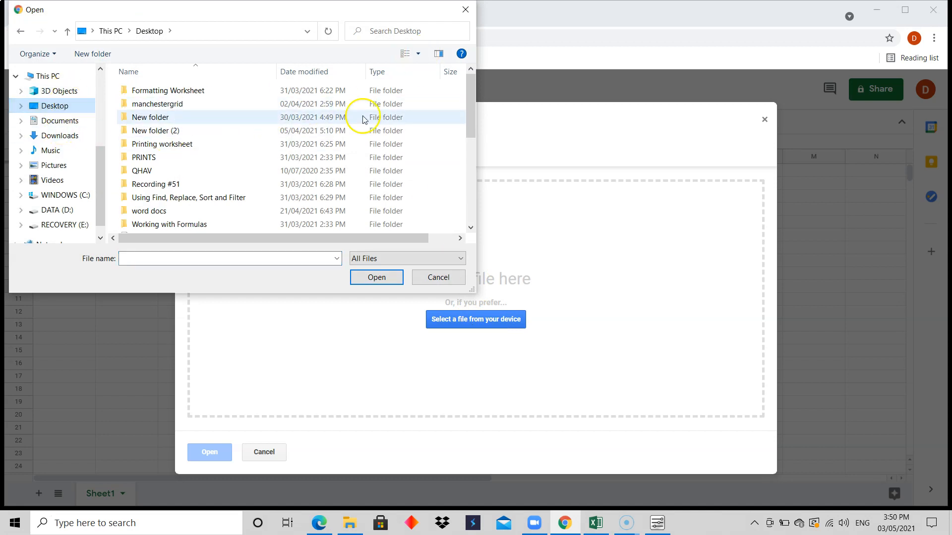
left_click_drag(467, 109, 464, 217)
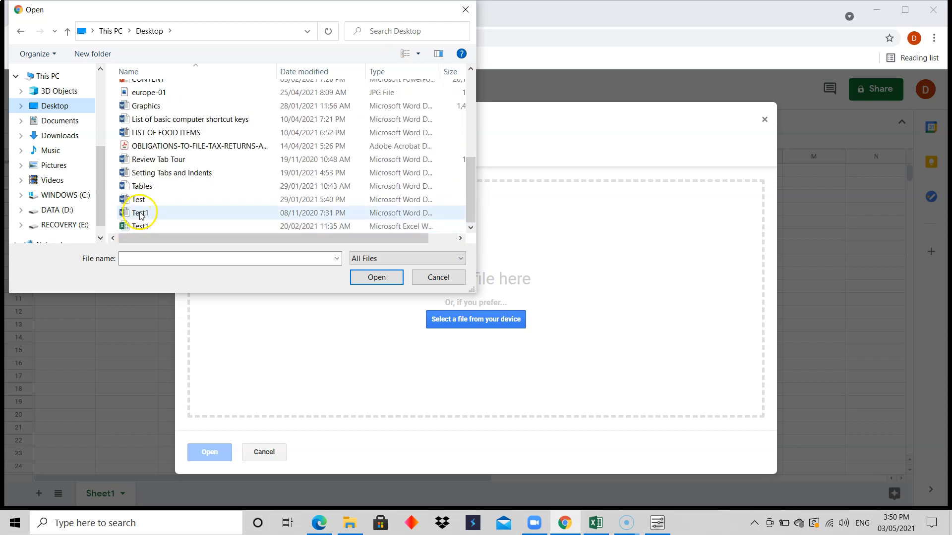
left_click(139, 225)
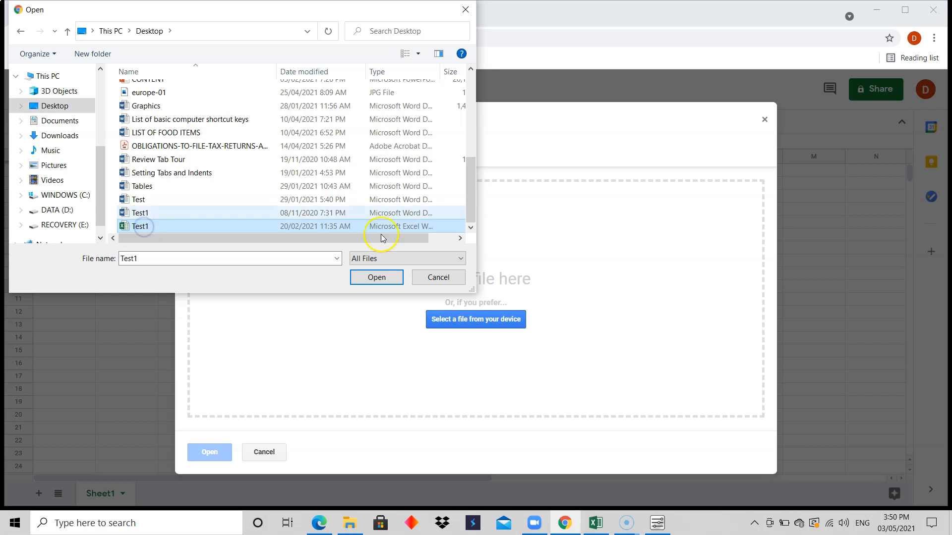
left_click(377, 277)
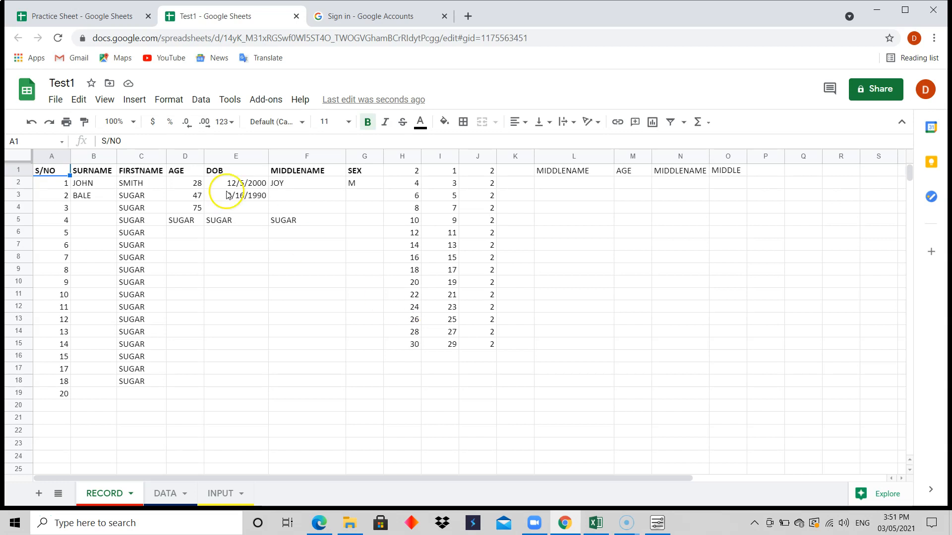
Examine the file import sources, including Upload, Shared with me and Recent, and close them without importing anything
left_click(55, 100)
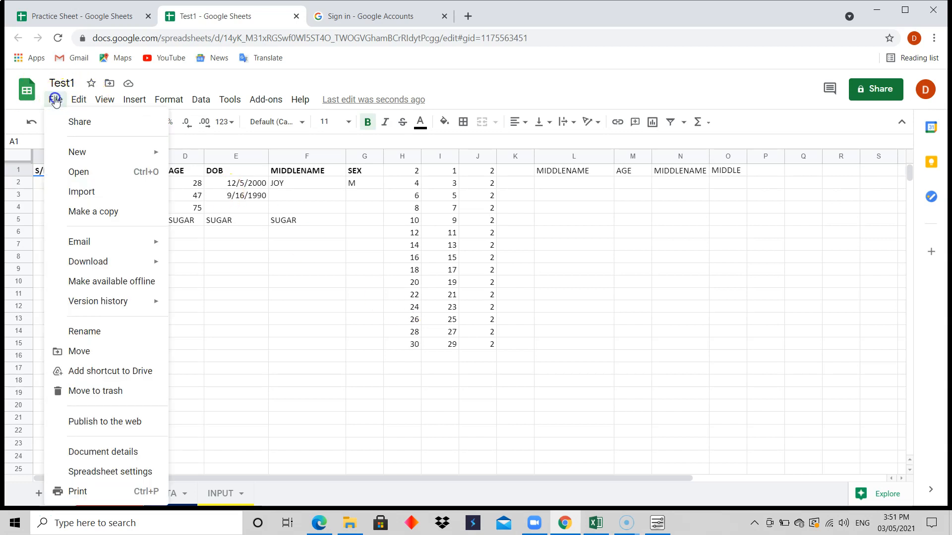
left_click(96, 198)
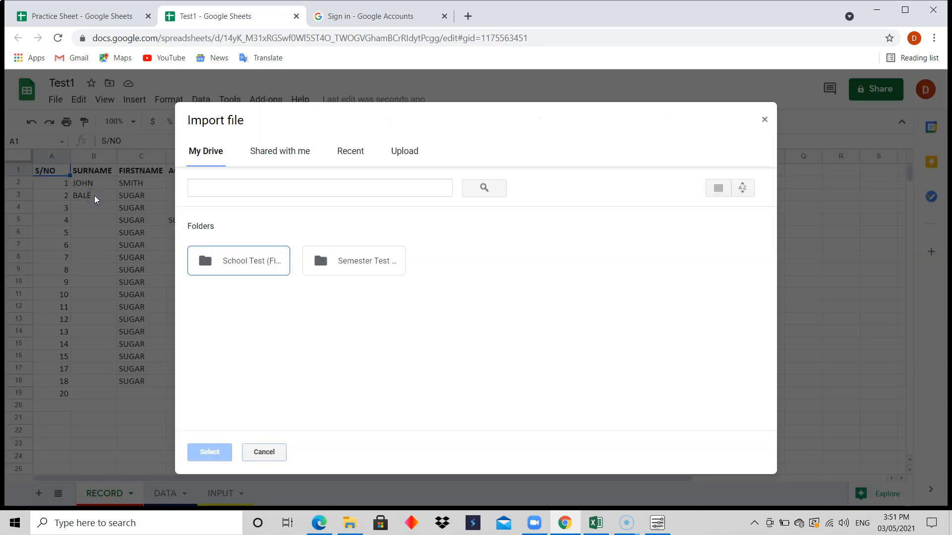
left_click(403, 152)
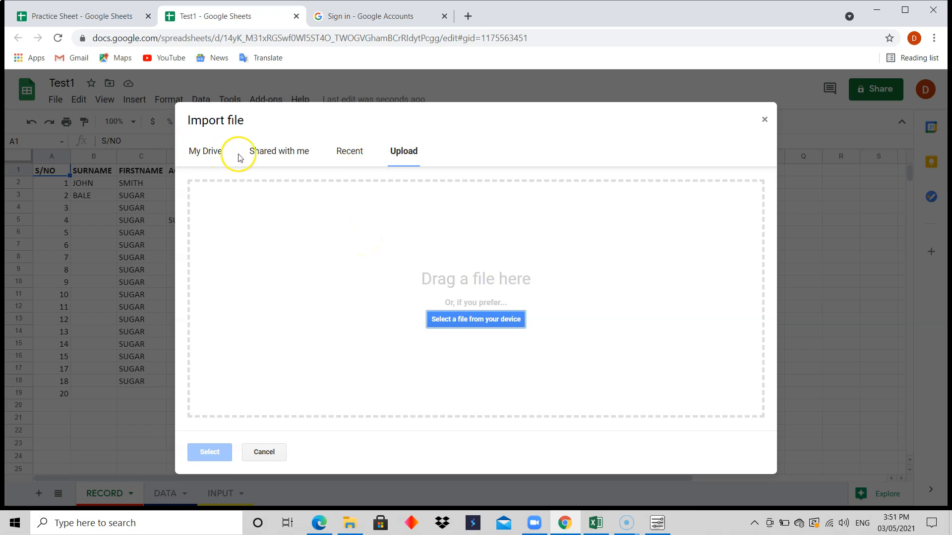
left_click(290, 154)
left_click(290, 154)
left_click(353, 159)
left_click(765, 122)
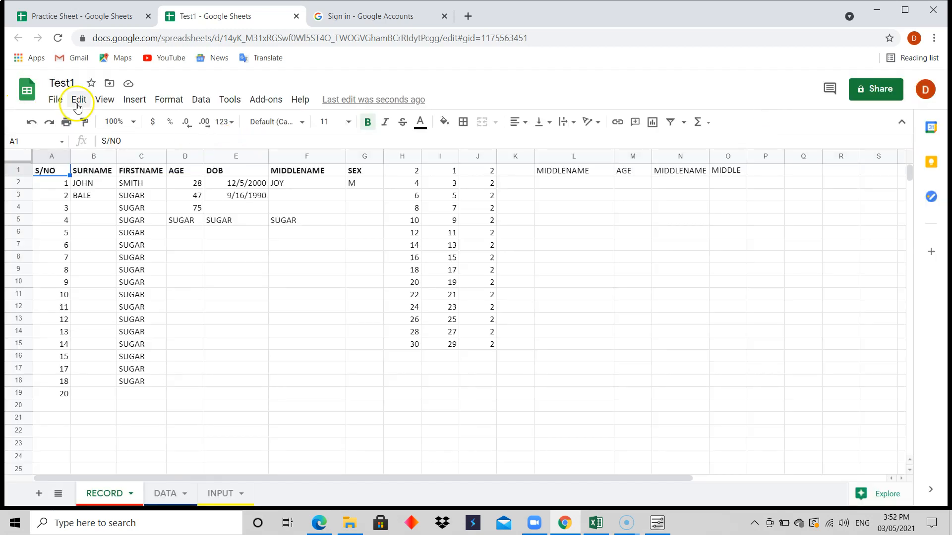
View the files available to open in My Drive and close the file picker without choosing one
left_click(58, 102)
left_click(93, 174)
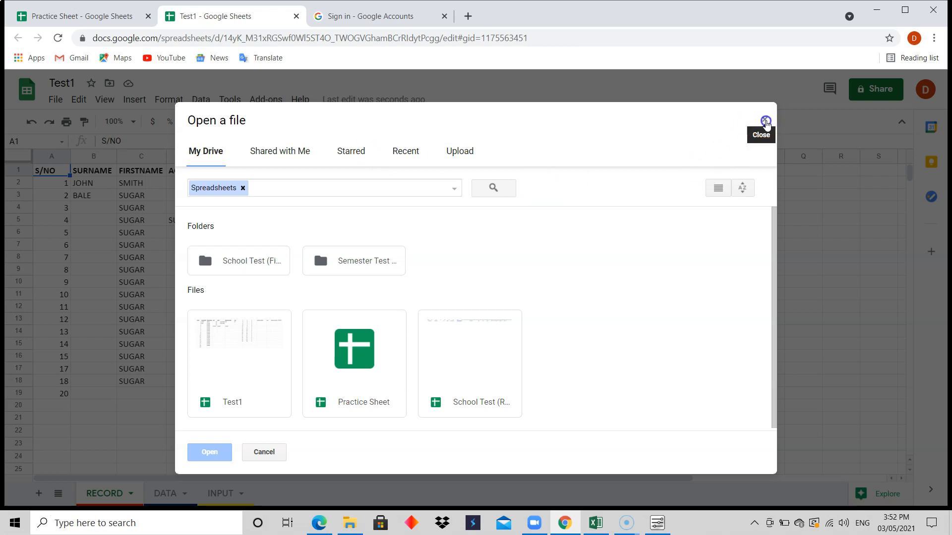
left_click(764, 121)
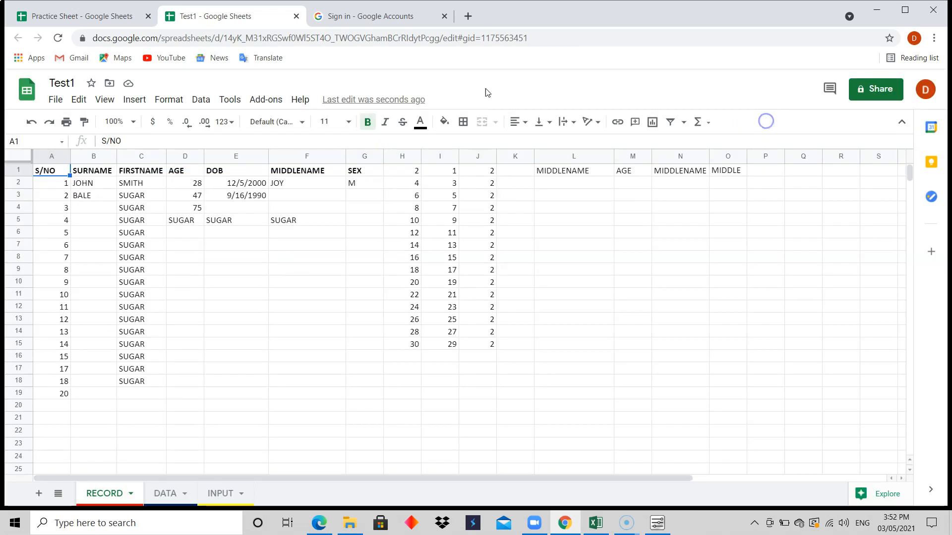
Look through the Email, Download and Version history options for the Test1 file, and display its version history
left_click(56, 102)
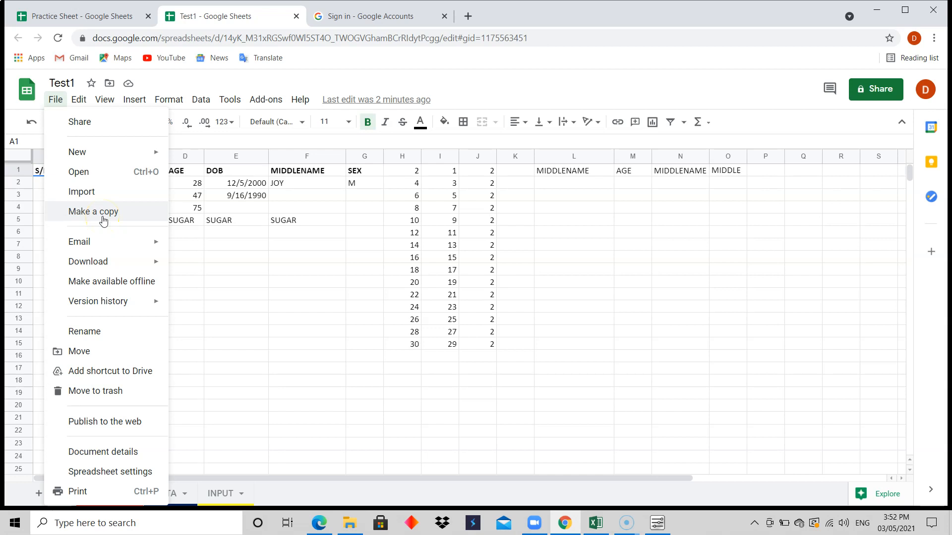
mouse_move(92, 244)
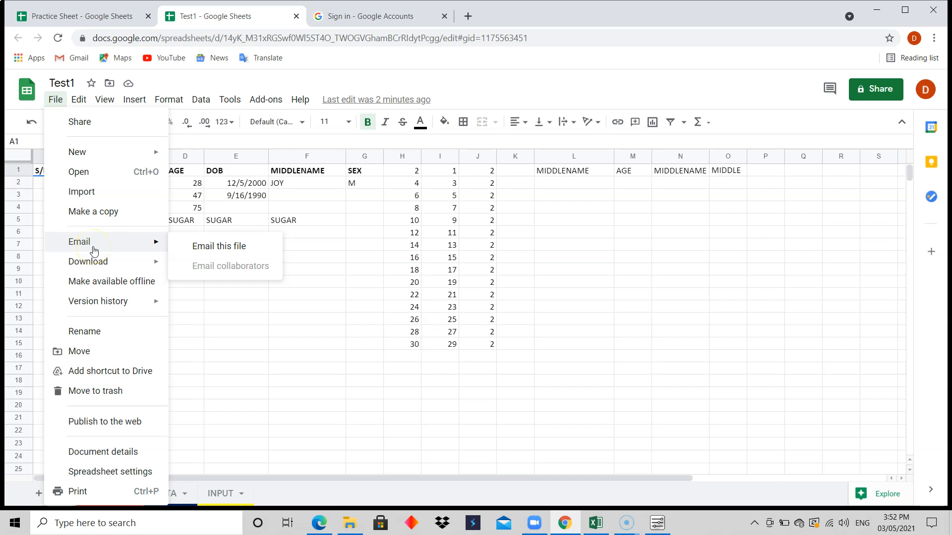
left_click(126, 246)
left_click(114, 264)
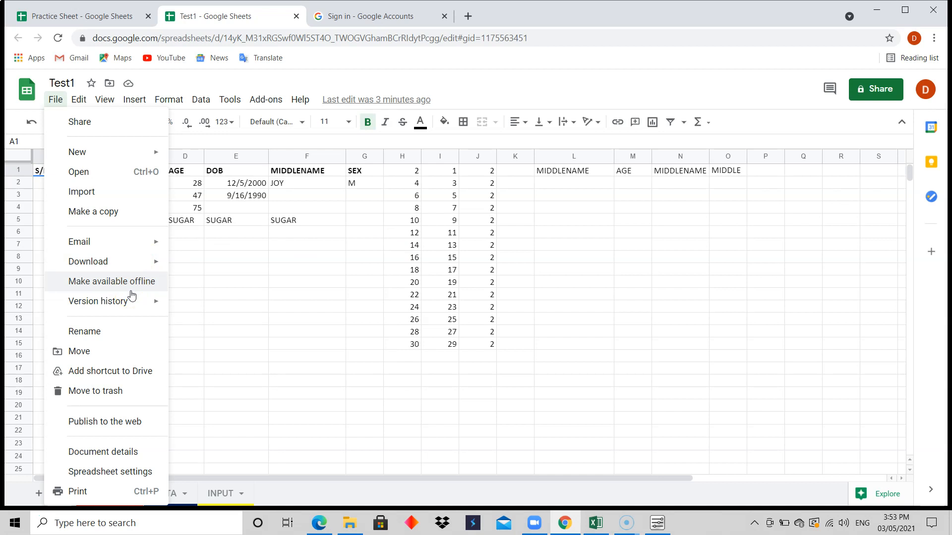
left_click(127, 307)
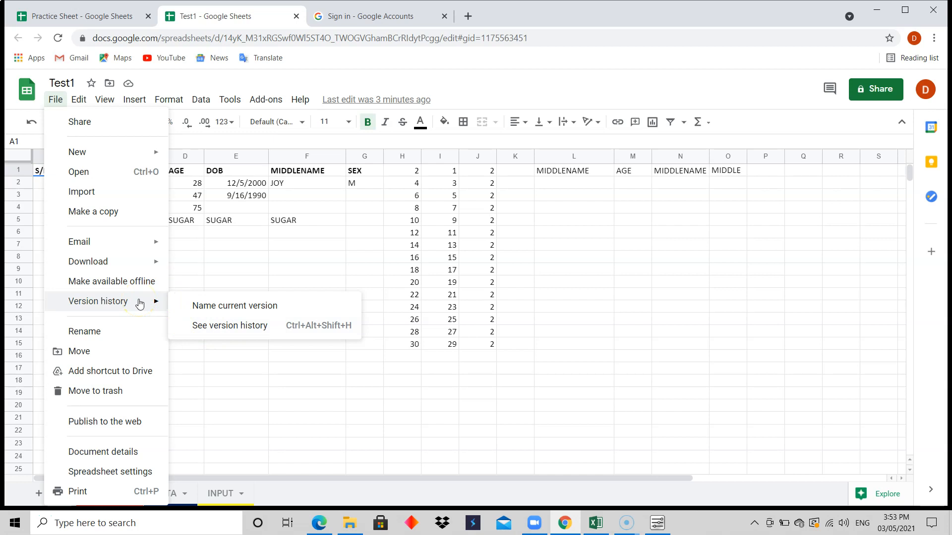
left_click(247, 329)
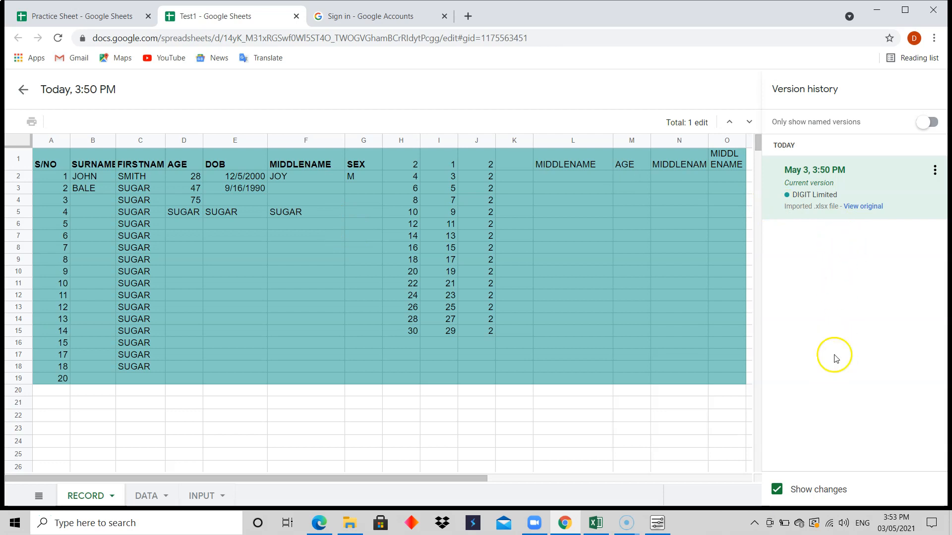
Close the version history and review the options for moving, adding a Drive shortcut, trashing and publishing the Test1 file
left_click(16, 91)
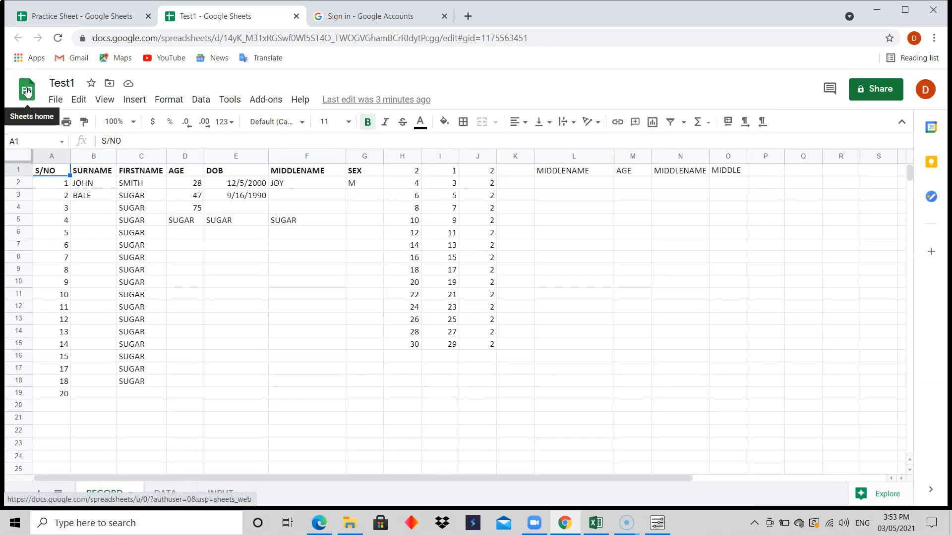
left_click(53, 99)
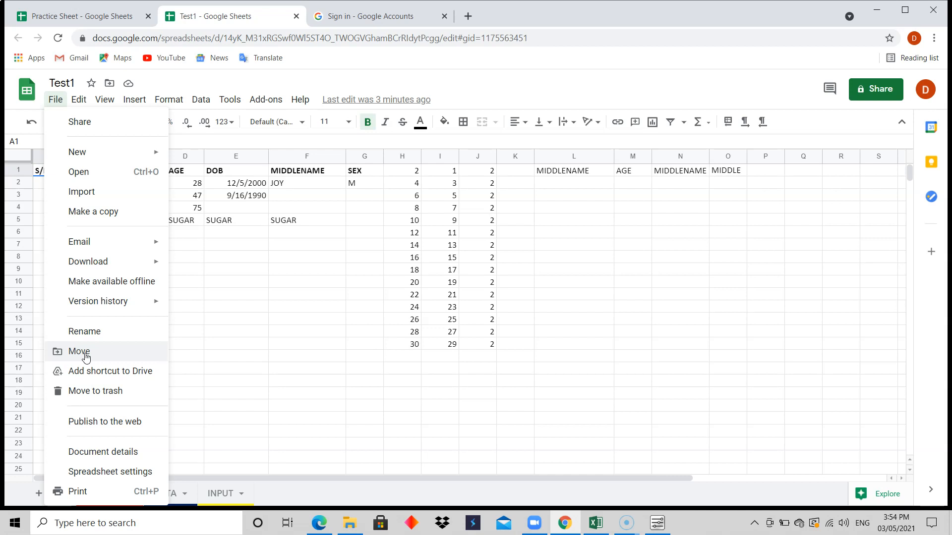
left_click(105, 373)
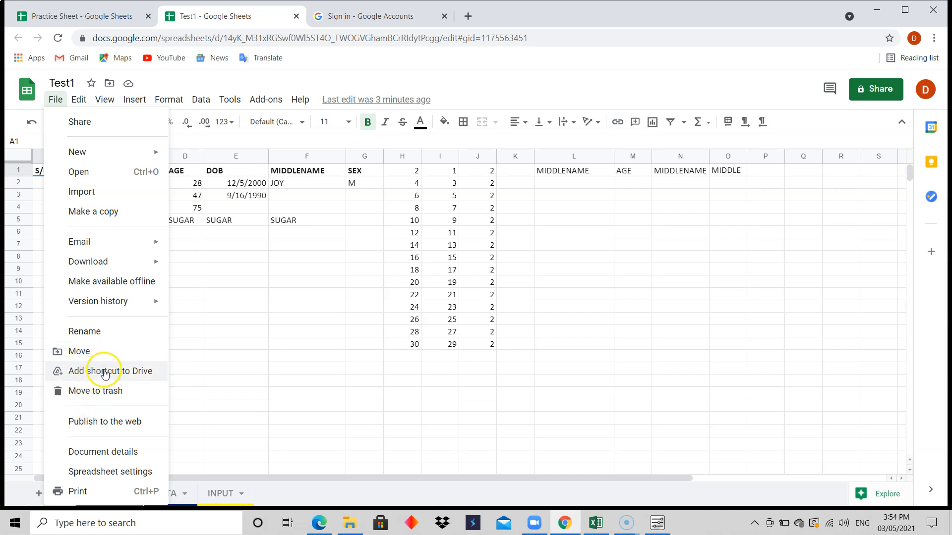
left_click(96, 395)
left_click(113, 426)
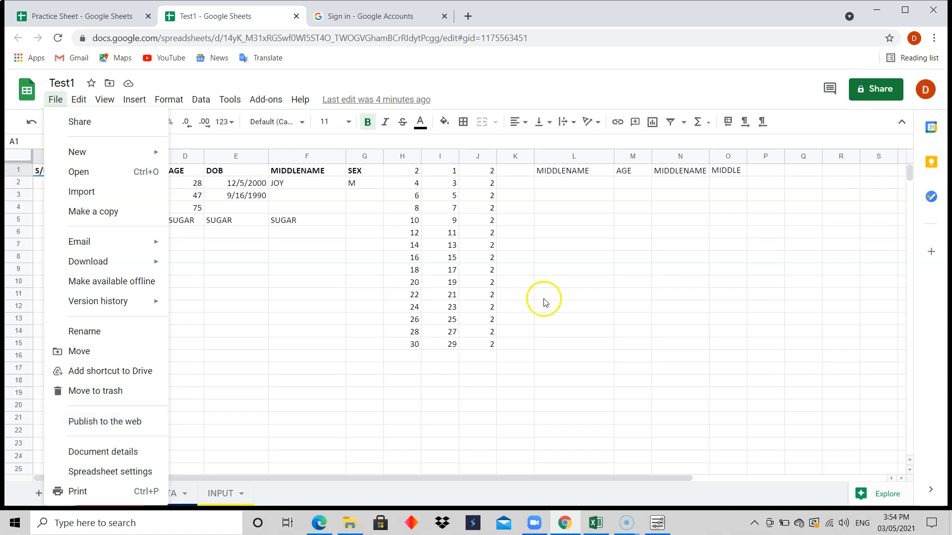
Open the settings for this spreadsheet and examine the available locales without changing the locale
left_click(126, 472)
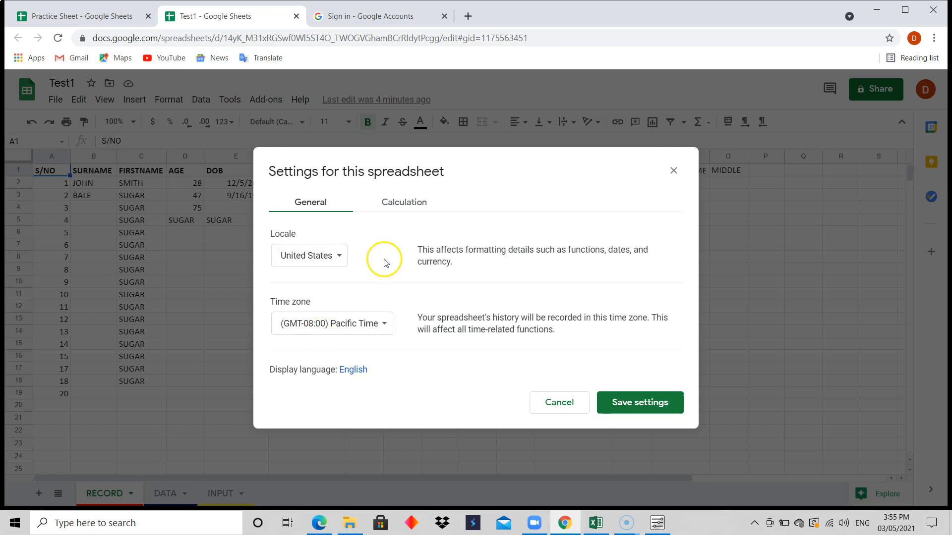
left_click(328, 265)
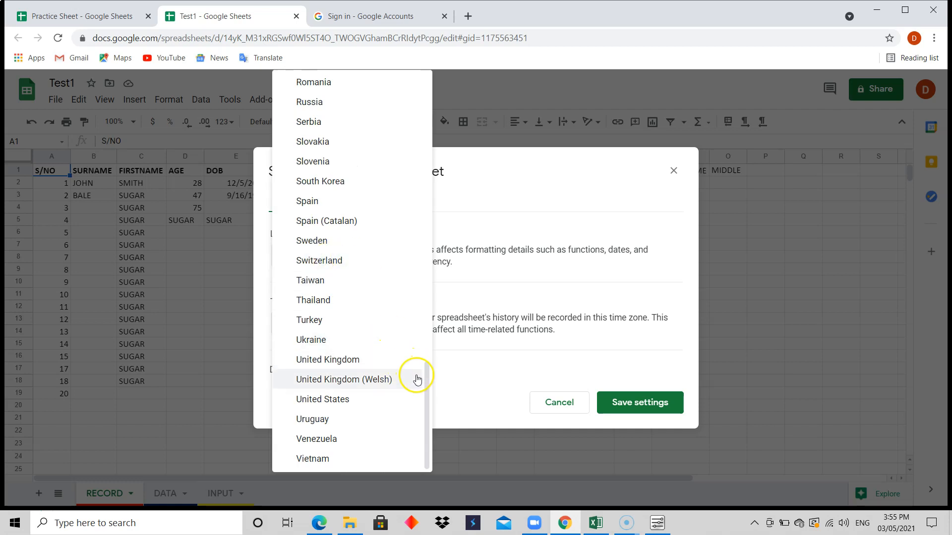
left_click_drag(426, 396, 416, 417)
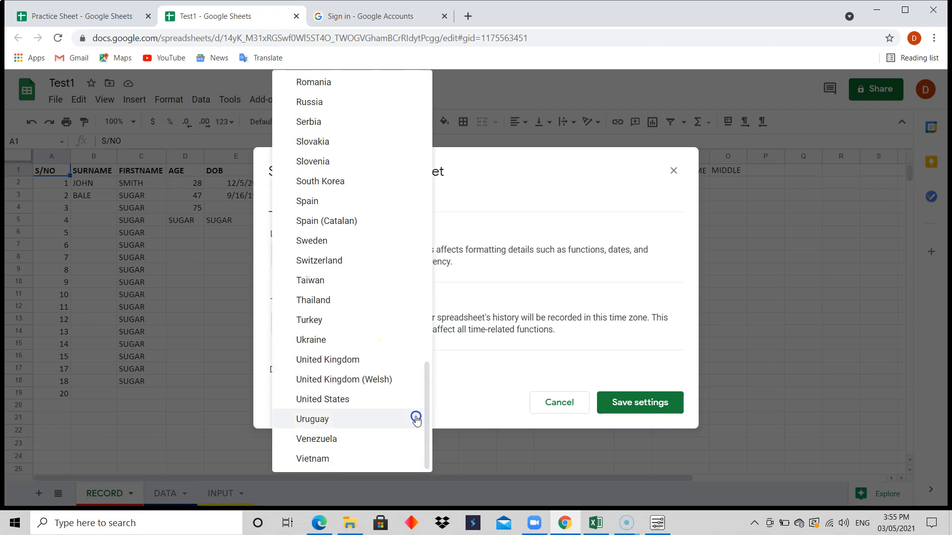
left_click(463, 381)
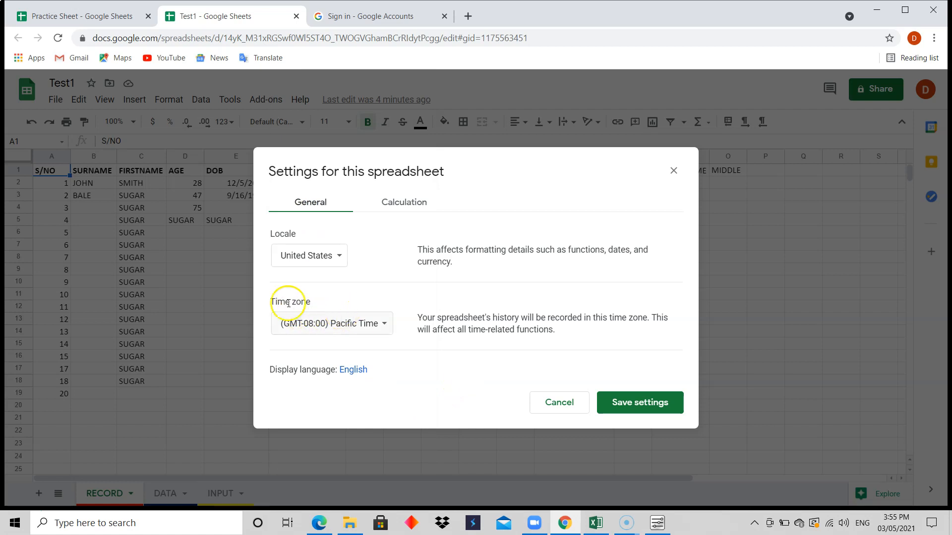
Try the recalculation setting On change and every minute, and switch it to On change and every hour
left_click(385, 204)
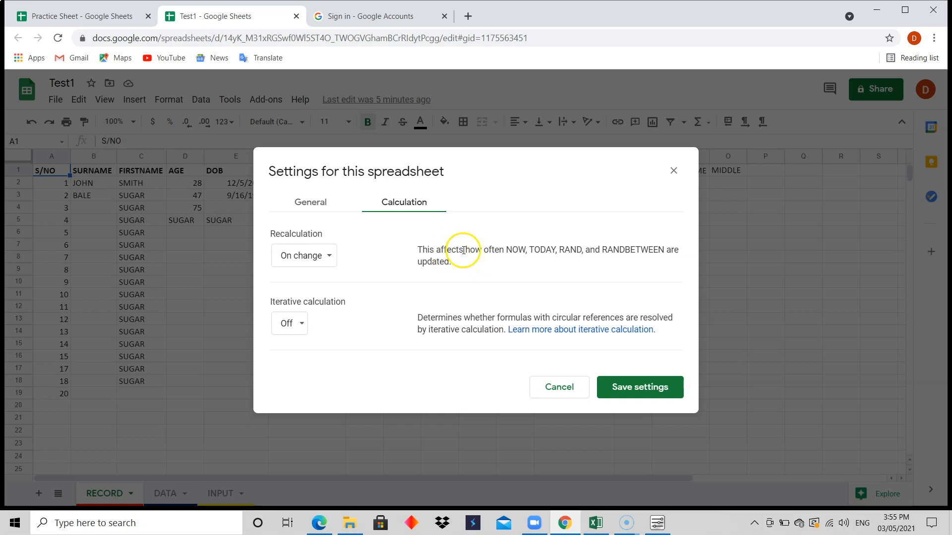
left_click(318, 256)
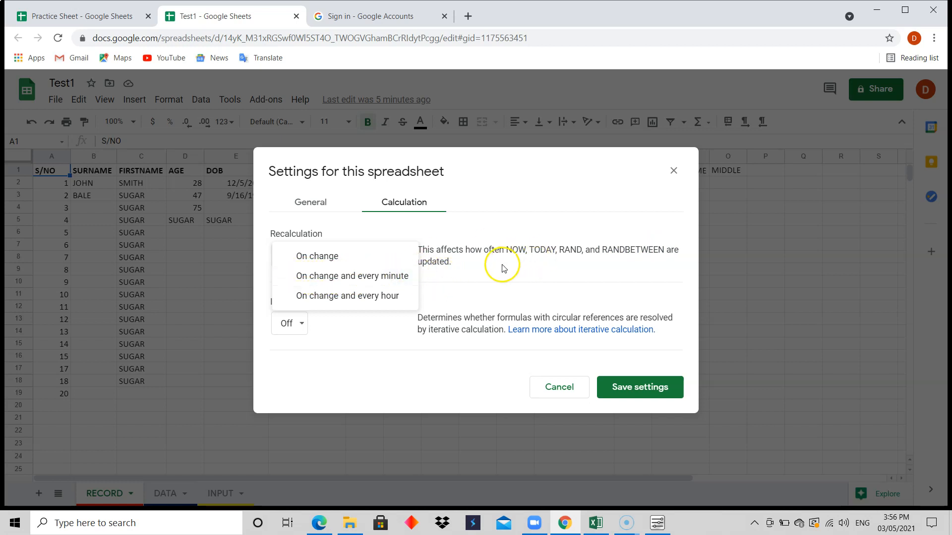
left_click(454, 276)
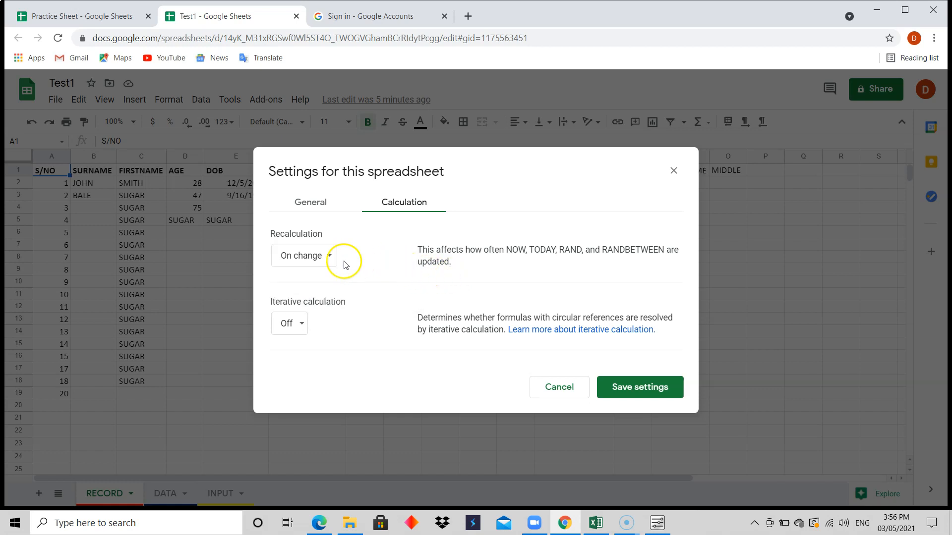
left_click(325, 267)
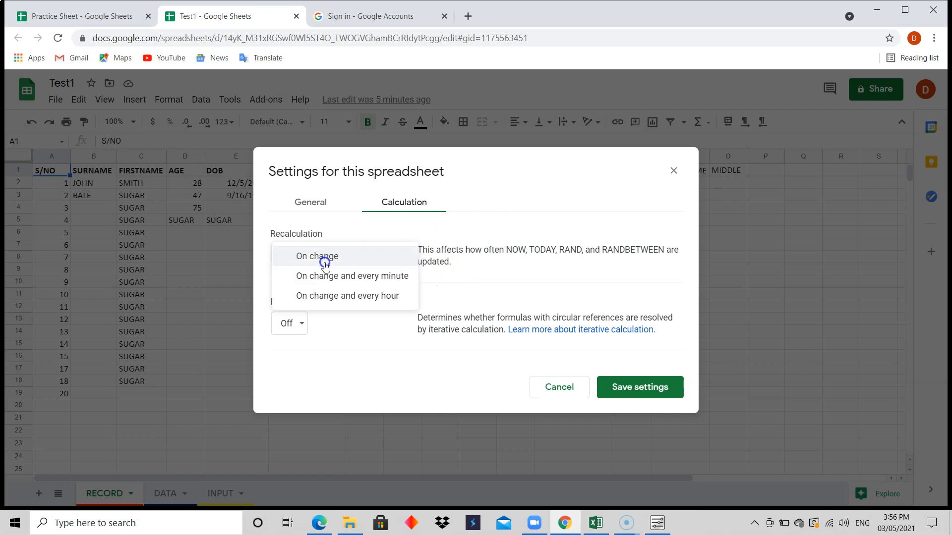
left_click(314, 276)
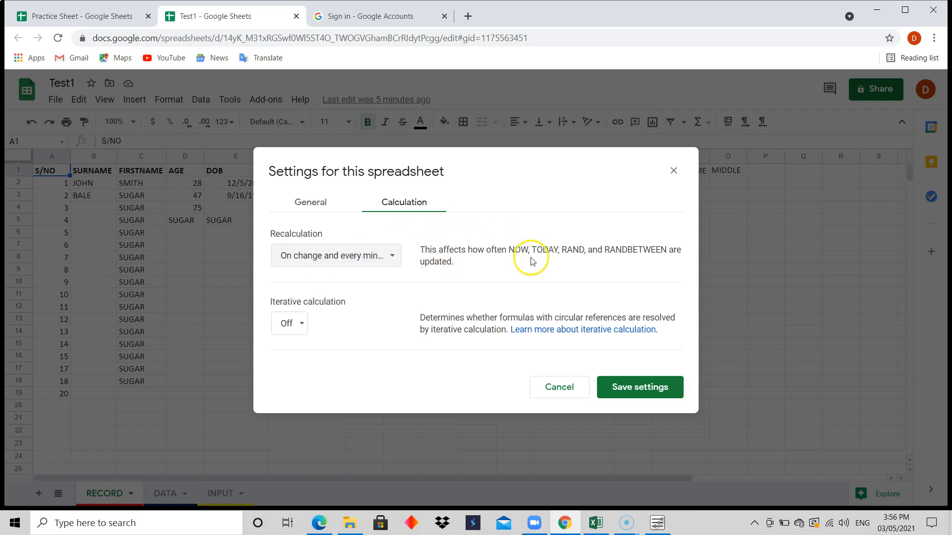
left_click(382, 265)
left_click(374, 276)
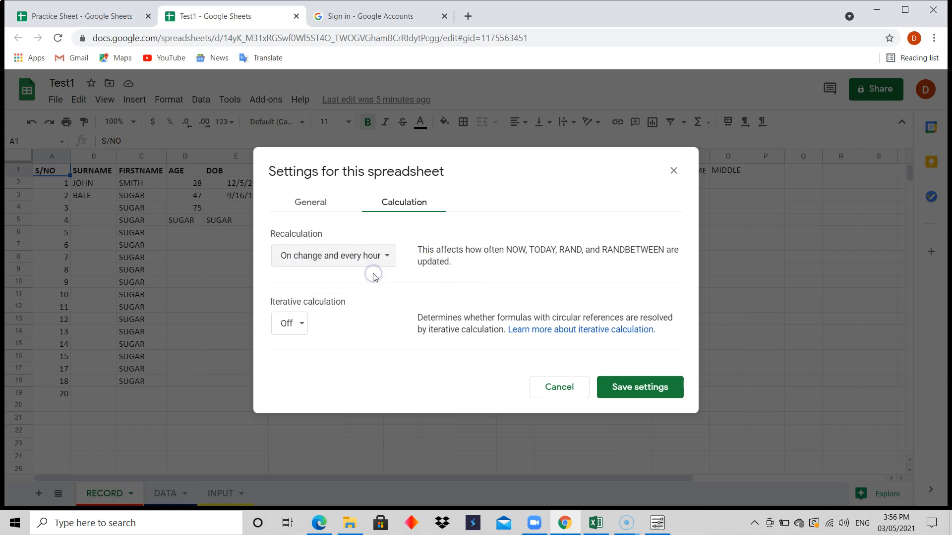
View the On and Off choices for iterative calculation and close the spreadsheet settings without saving
left_click(302, 326)
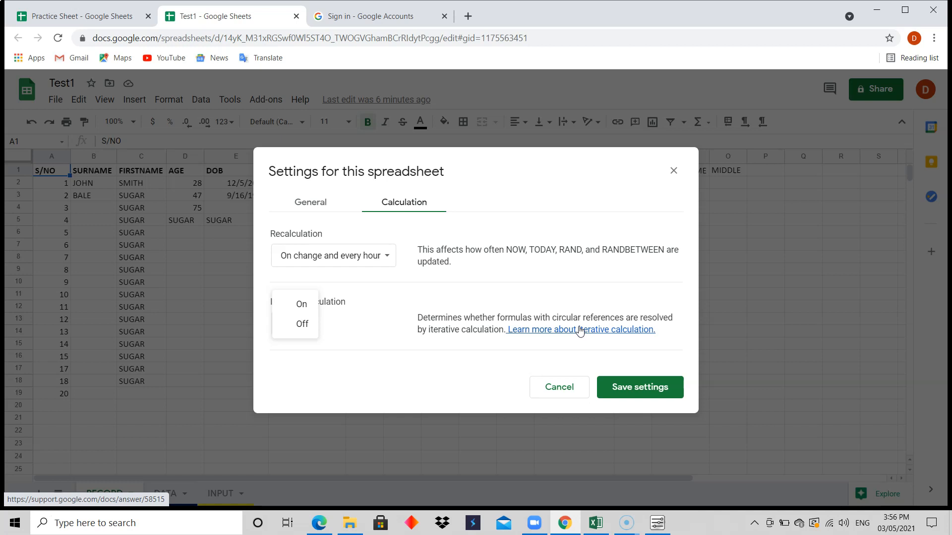
left_click(388, 306)
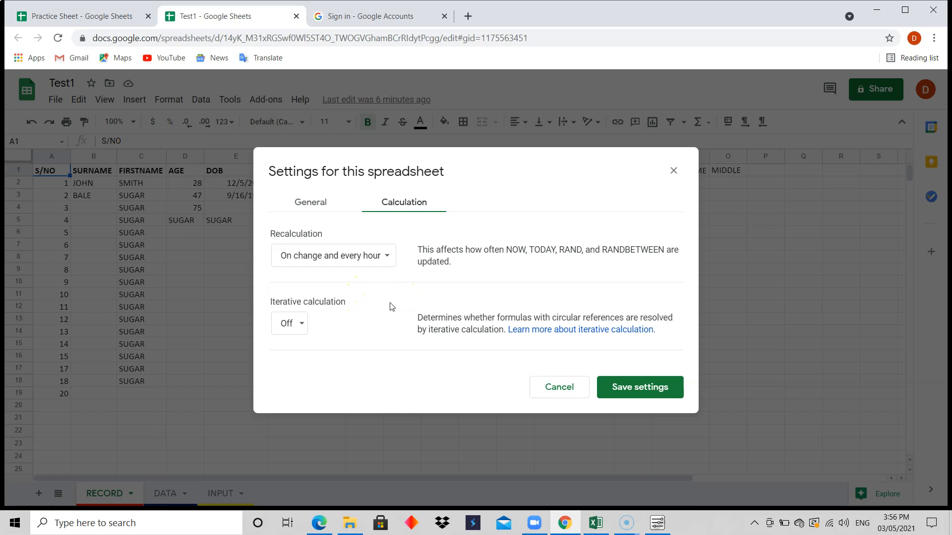
left_click(296, 327)
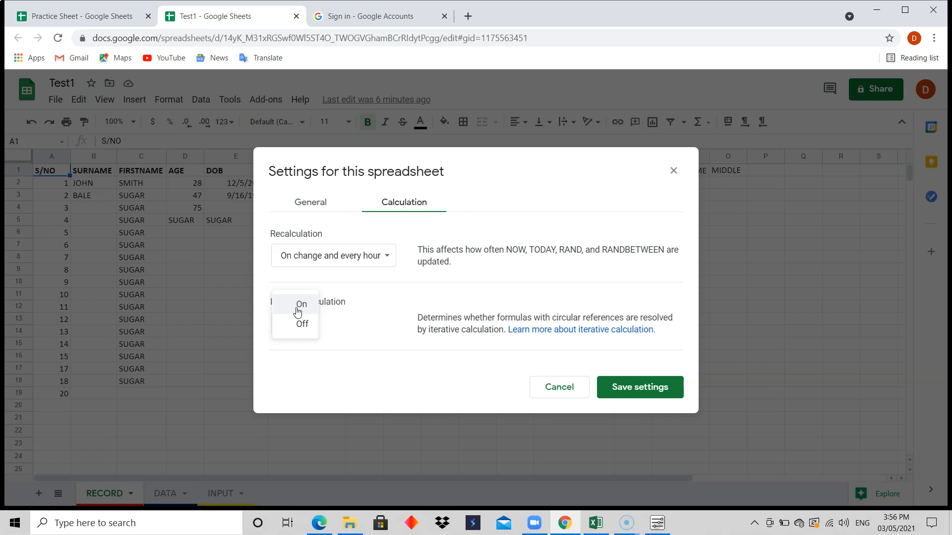
left_click(380, 291)
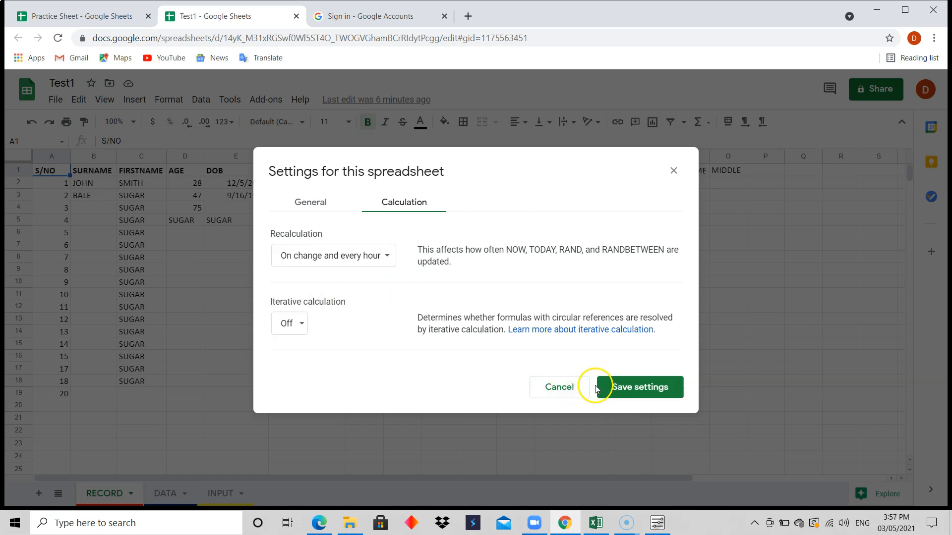
left_click(559, 388)
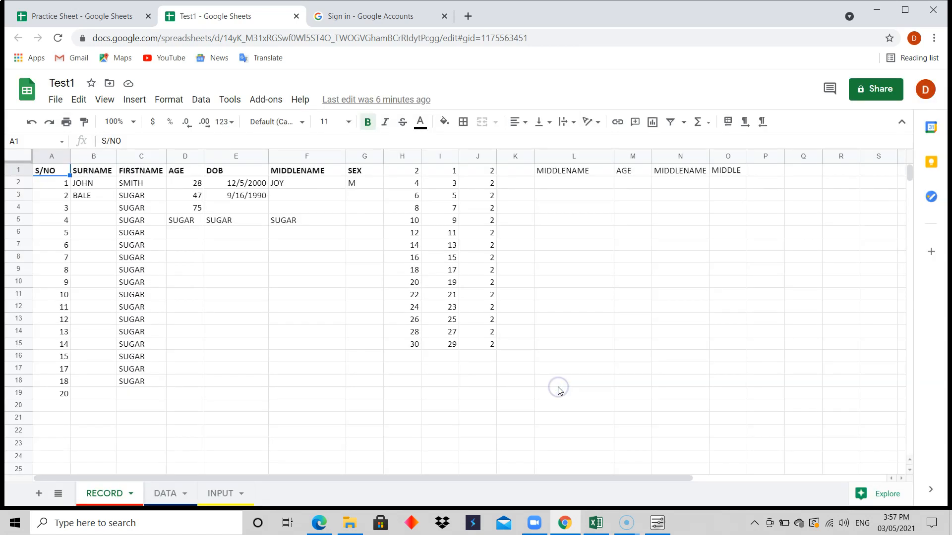
Preview printing the whole workbook and the current sheet, and leave the print settings without printing
left_click(53, 105)
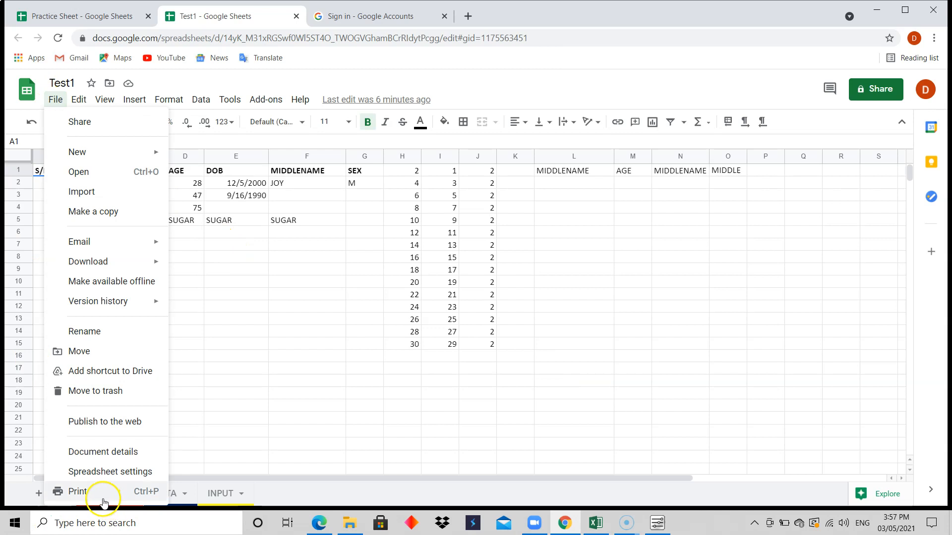
left_click(80, 491)
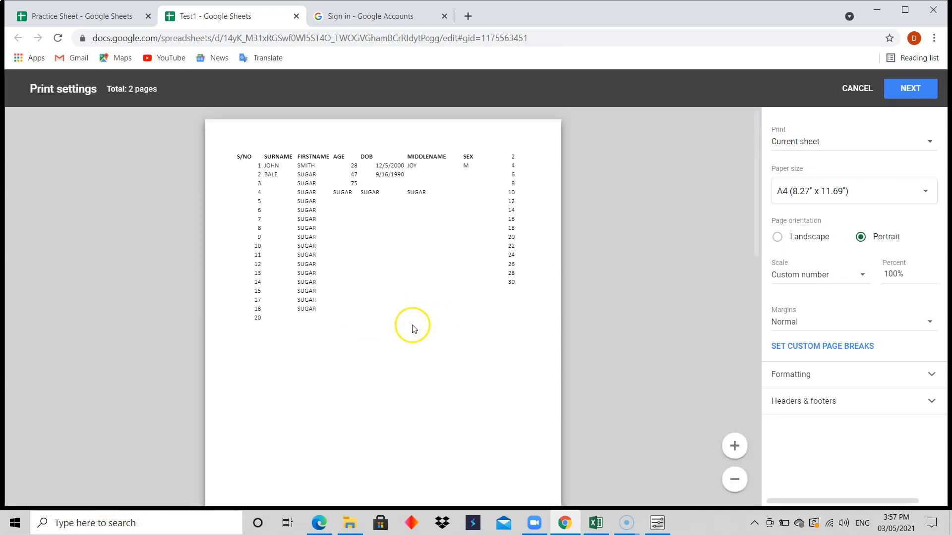
left_click(867, 142)
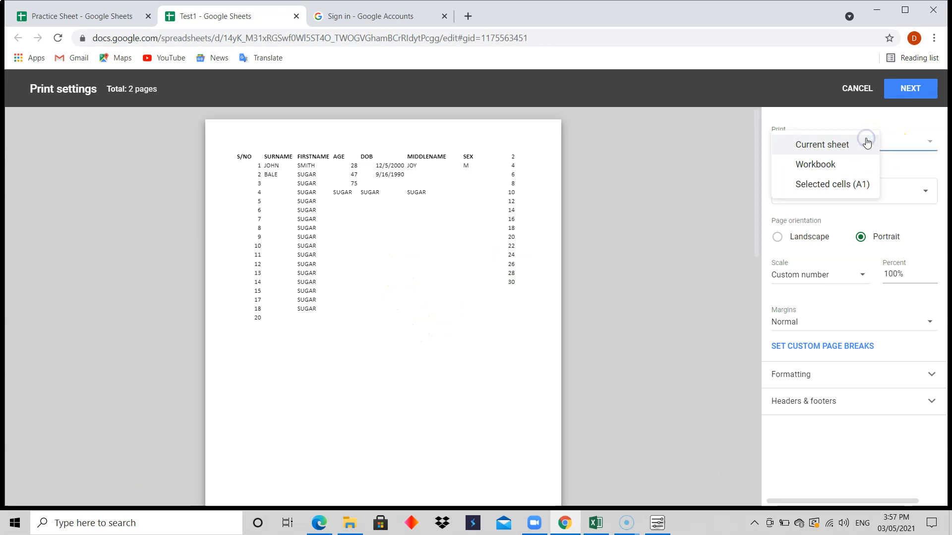
left_click(828, 169)
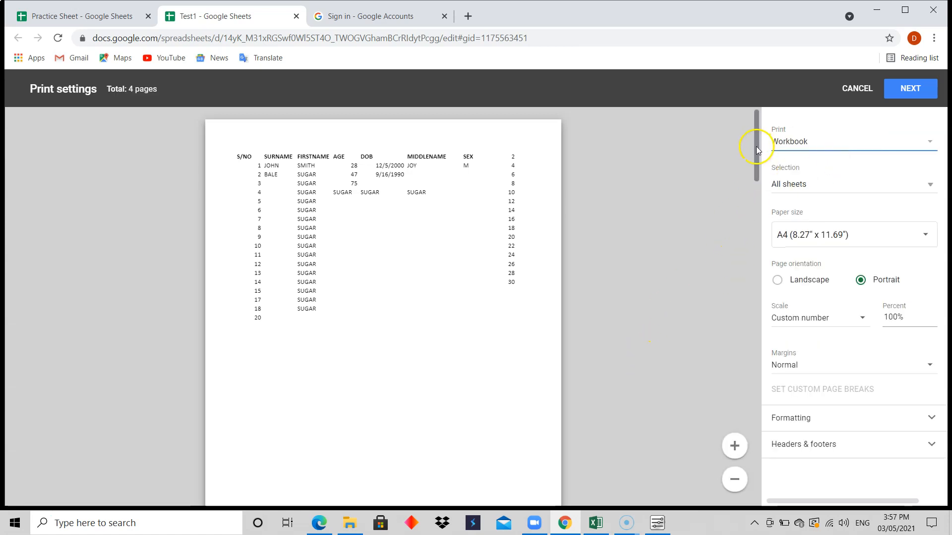
left_click_drag(757, 150, 746, 134)
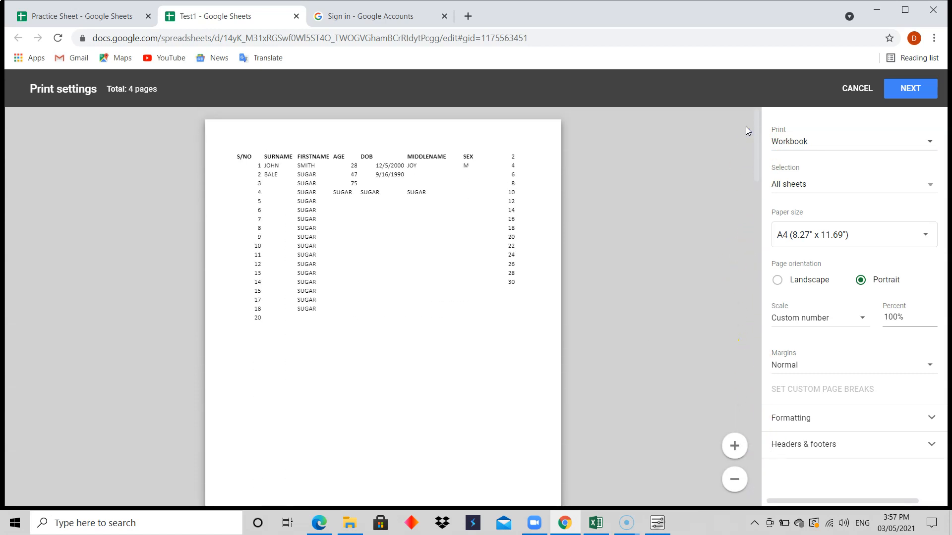
left_click(849, 143)
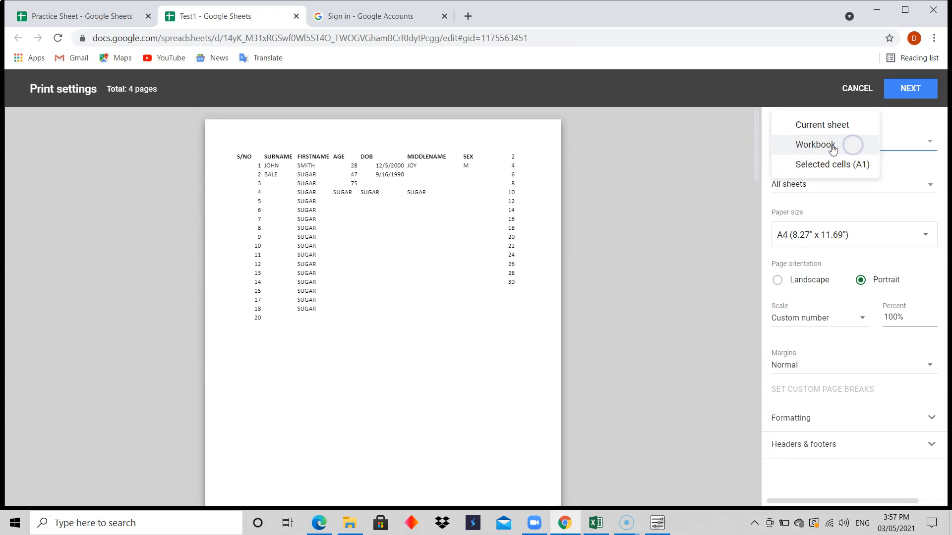
left_click(836, 131)
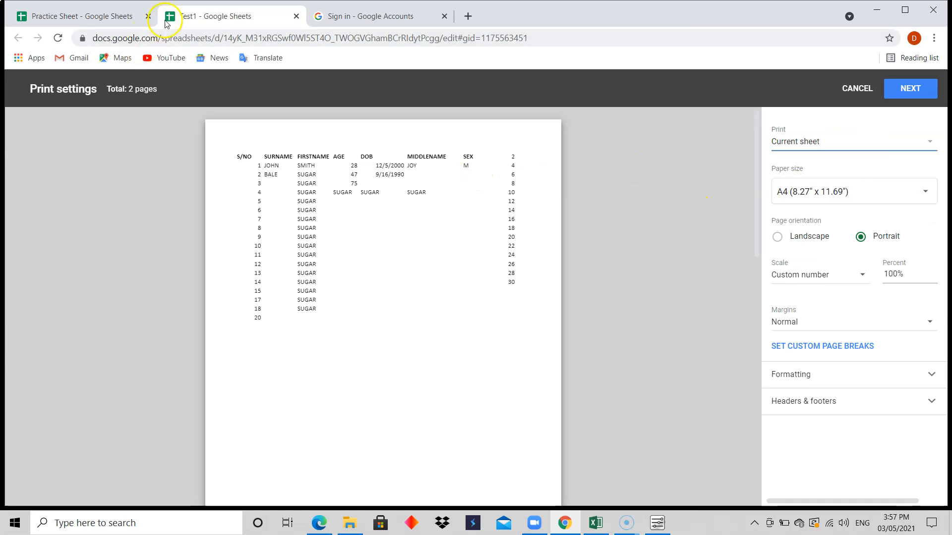
left_click(853, 89)
Select cells B2:C18 on the RECORD sheet and preview printing only the selected cells
left_click_drag(83, 183, 139, 390)
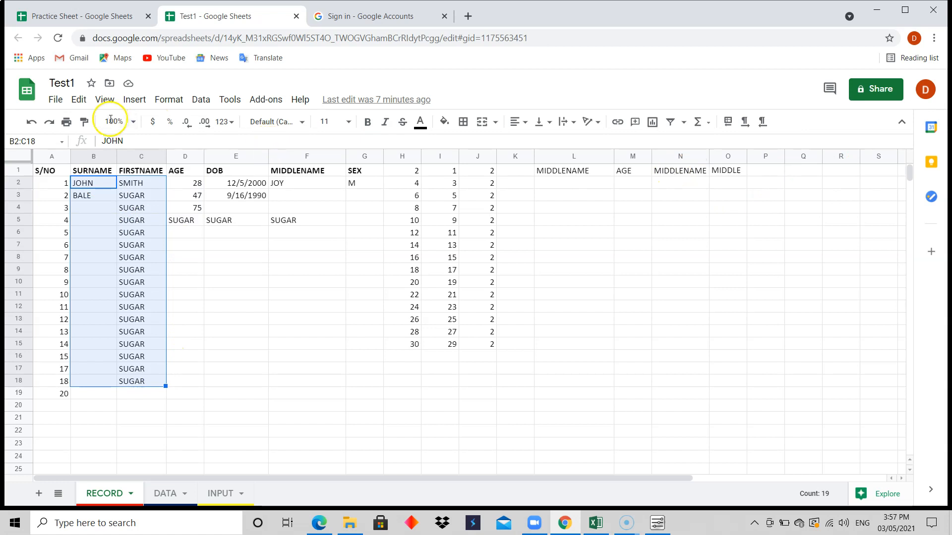
left_click(61, 101)
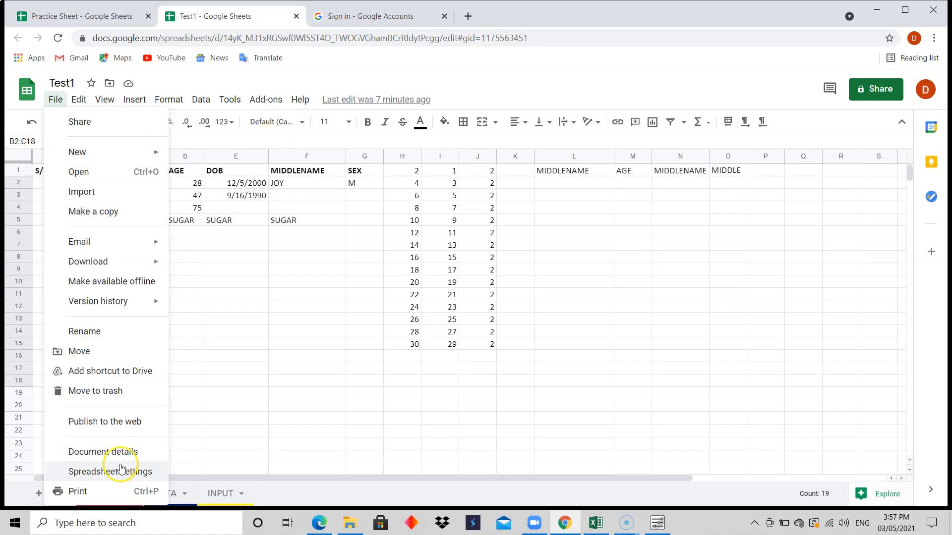
left_click(104, 494)
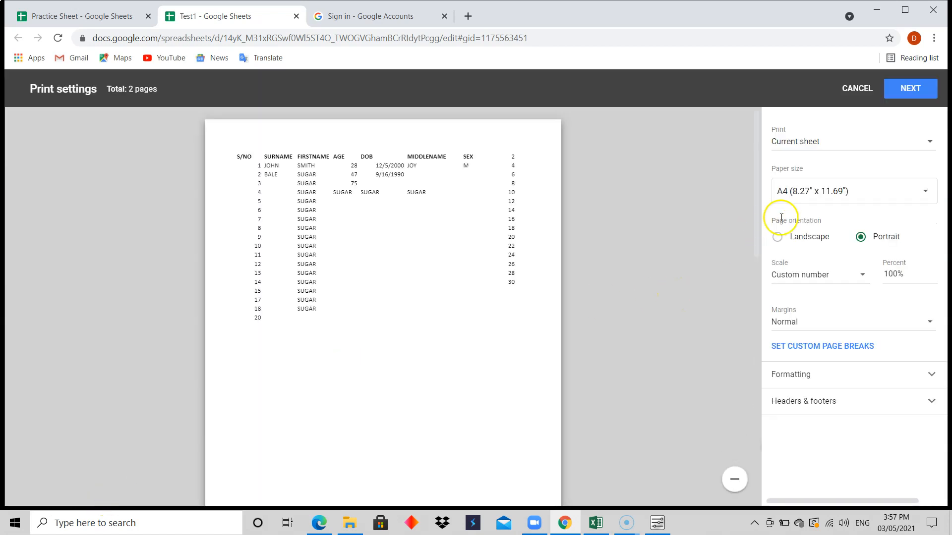
left_click(872, 145)
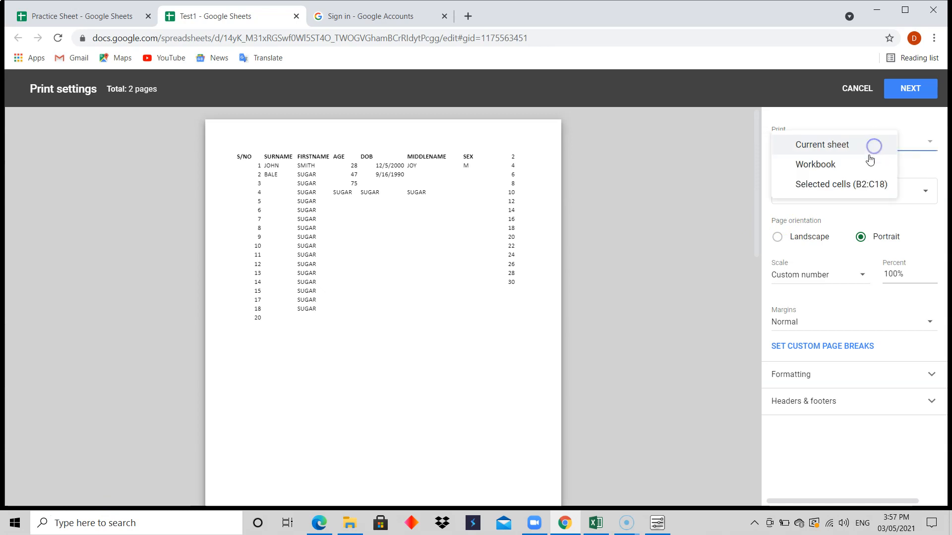
left_click(868, 184)
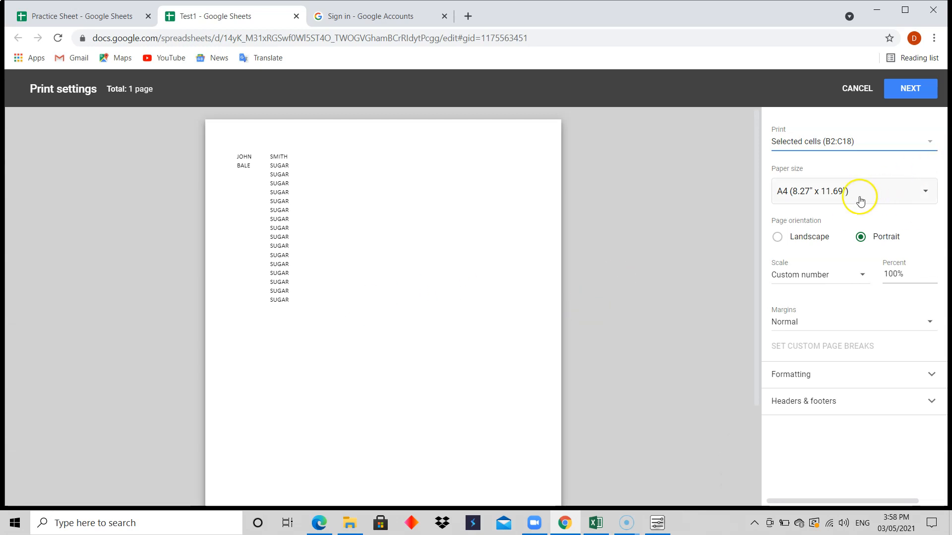
View the available paper sizes, cancel printing and select cell F8 to clear the range selection
left_click(843, 200)
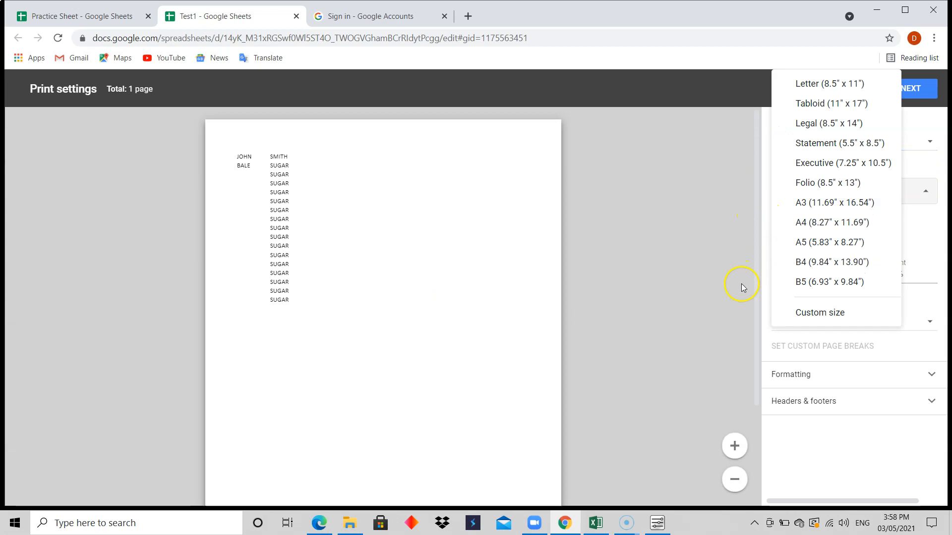
left_click(834, 442)
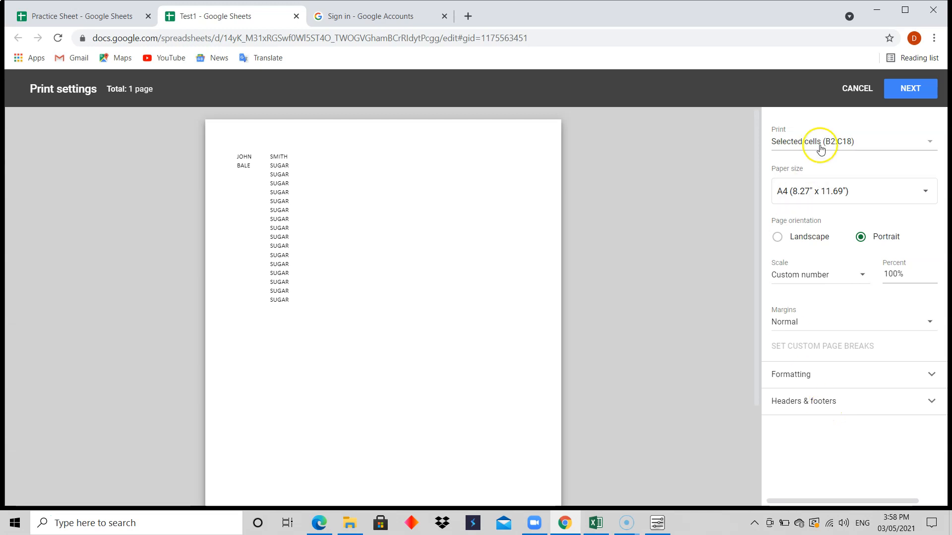
left_click(851, 91)
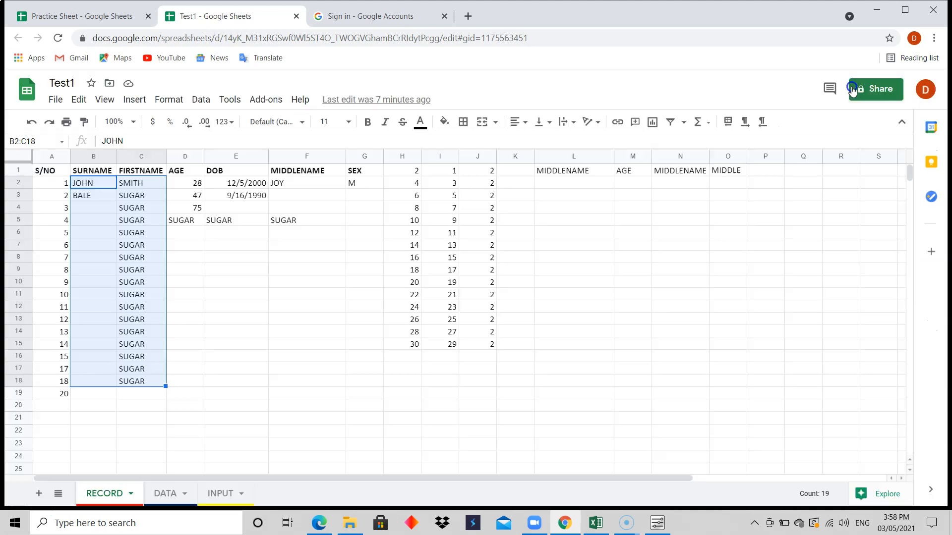
left_click(323, 255)
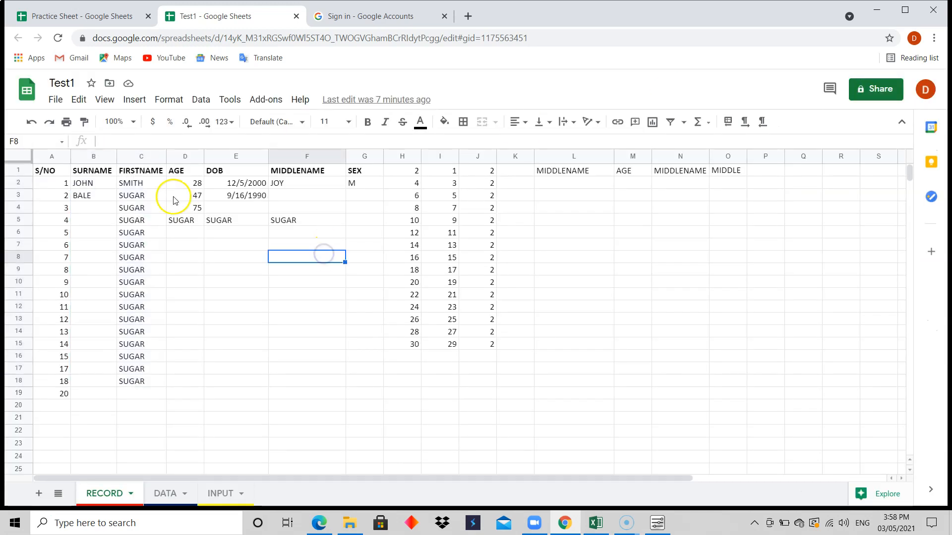
Look through the available edit, view, insert, format, data, tools and add-on commands, and leave them by selecting cell G13
left_click(86, 101)
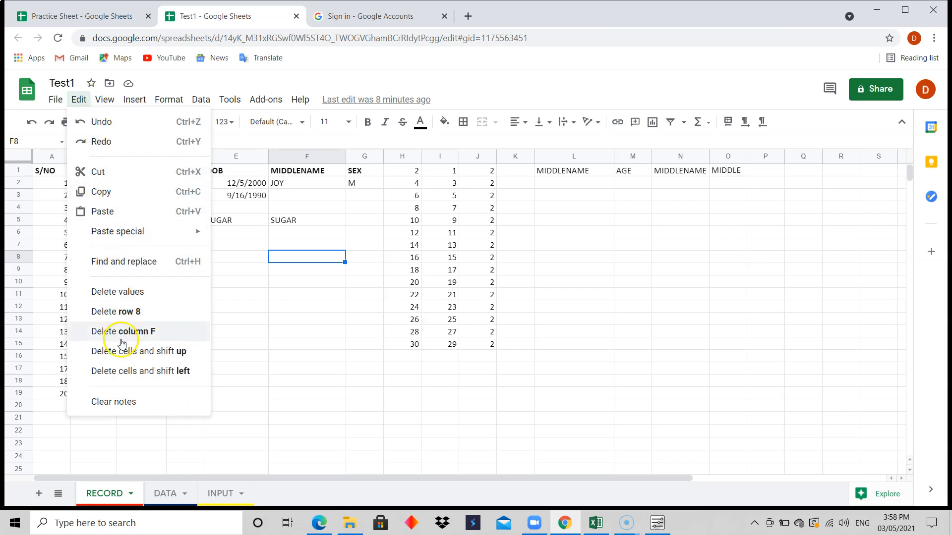
mouse_move(101, 102)
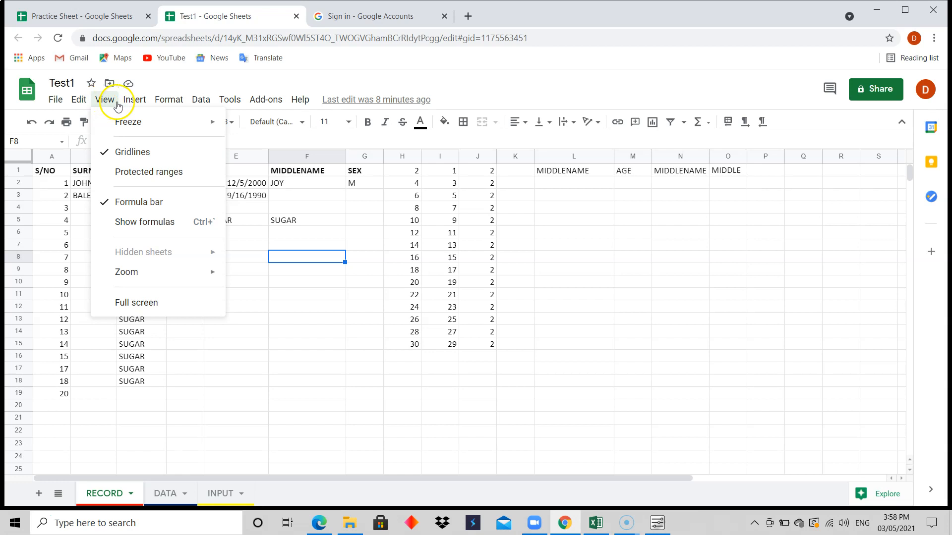
mouse_move(144, 106)
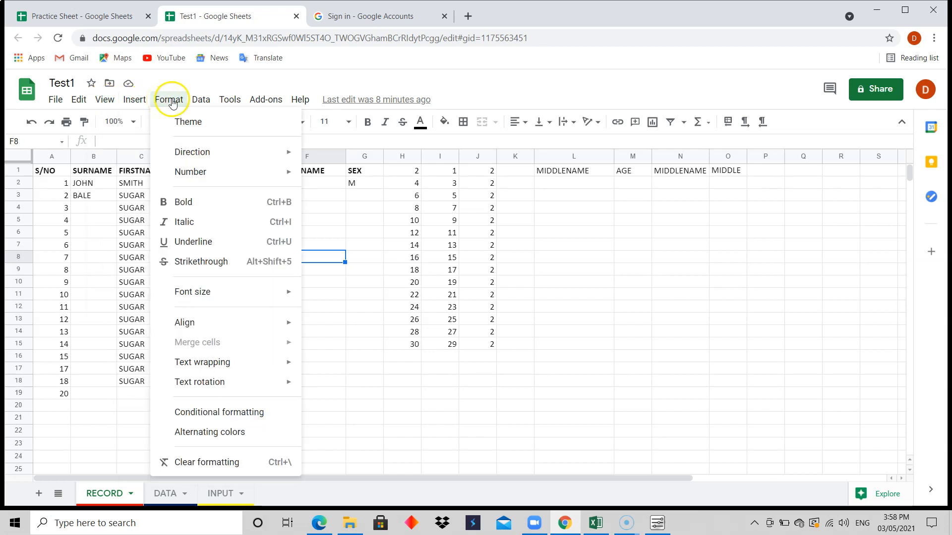
mouse_move(204, 102)
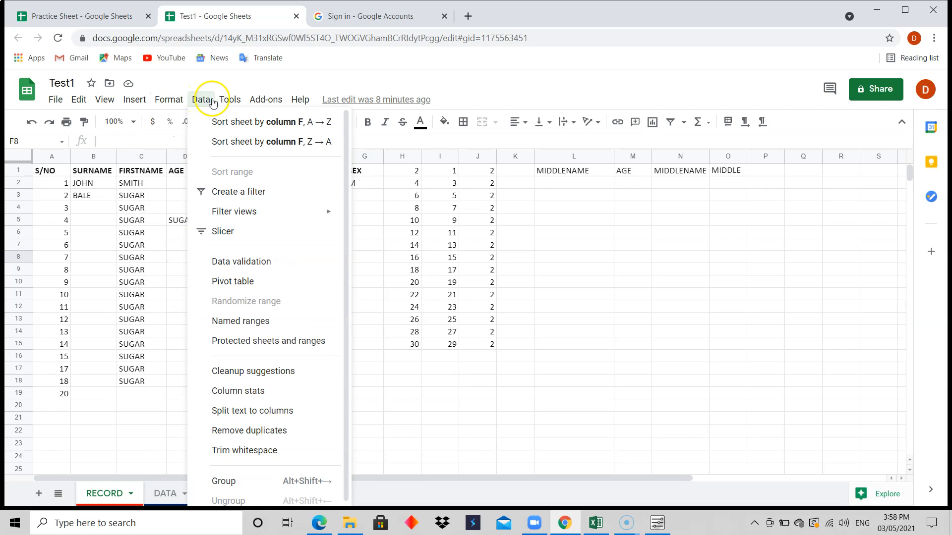
mouse_move(236, 102)
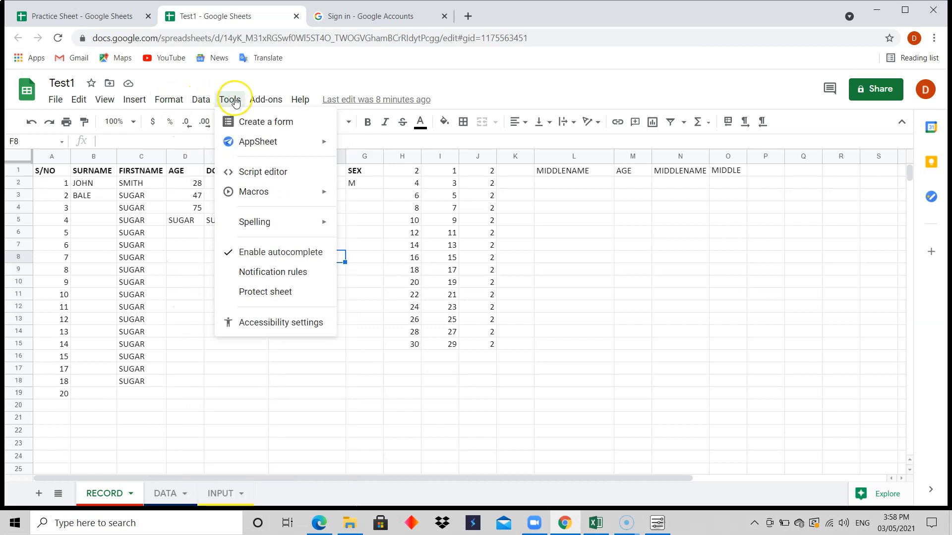
left_click(261, 101)
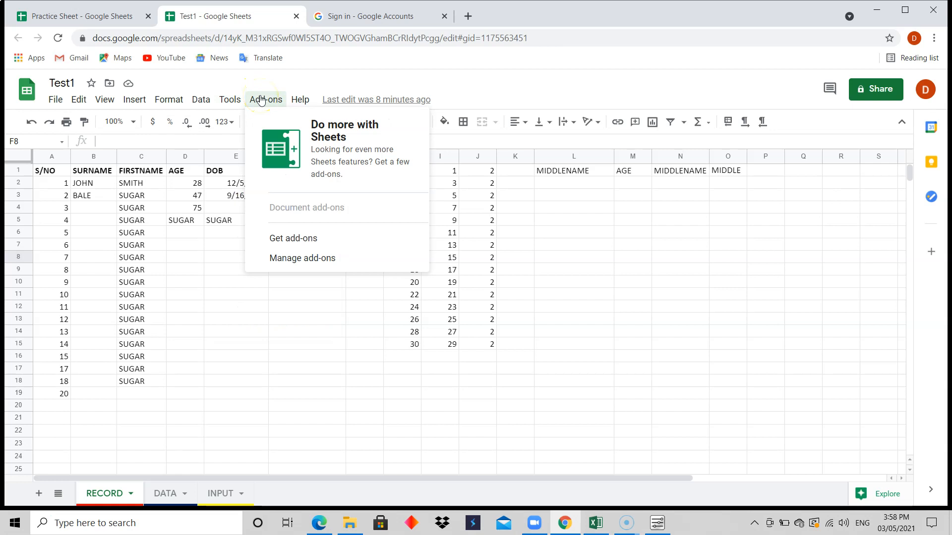
left_click(201, 100)
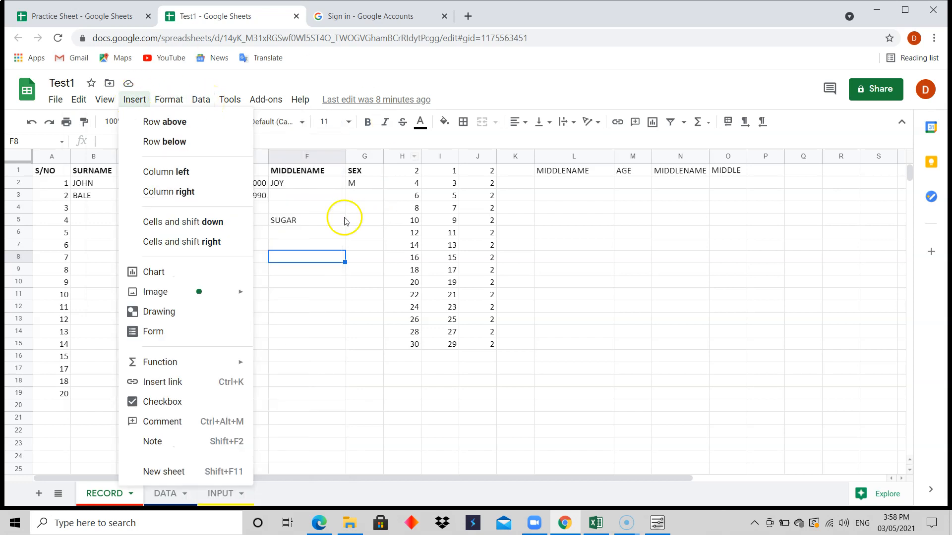
left_click(354, 318)
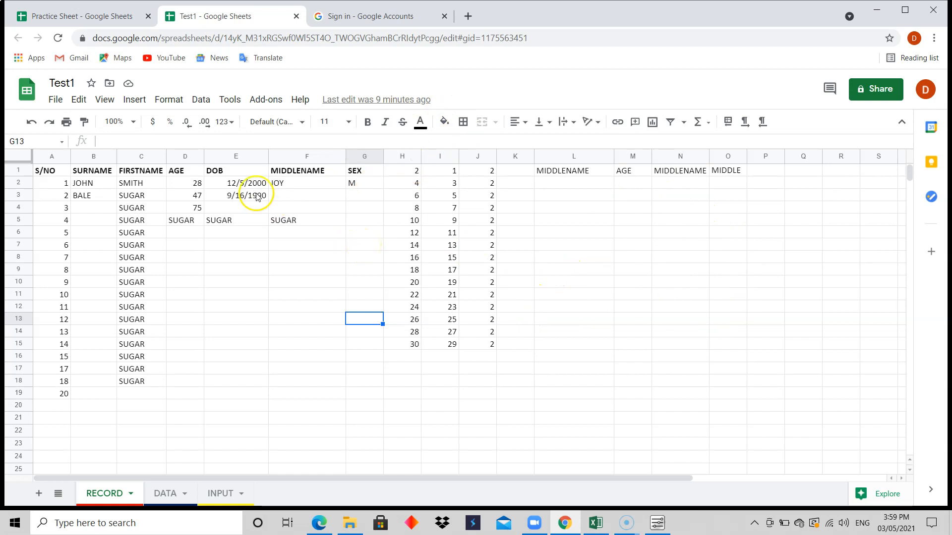
Show the formula bar, highlight columns A, B, C and row 1 in turn, and select cell C6
left_click(192, 140)
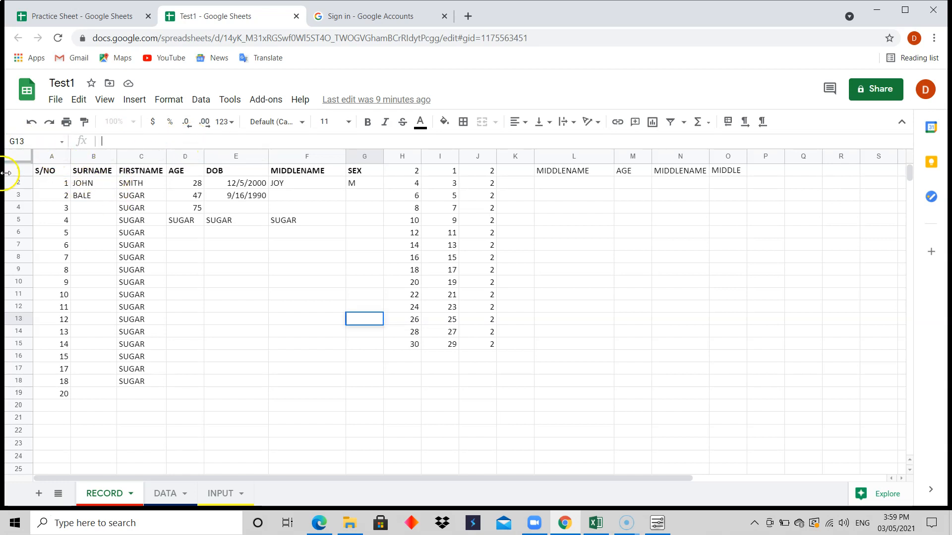
left_click(52, 156)
left_click(87, 157)
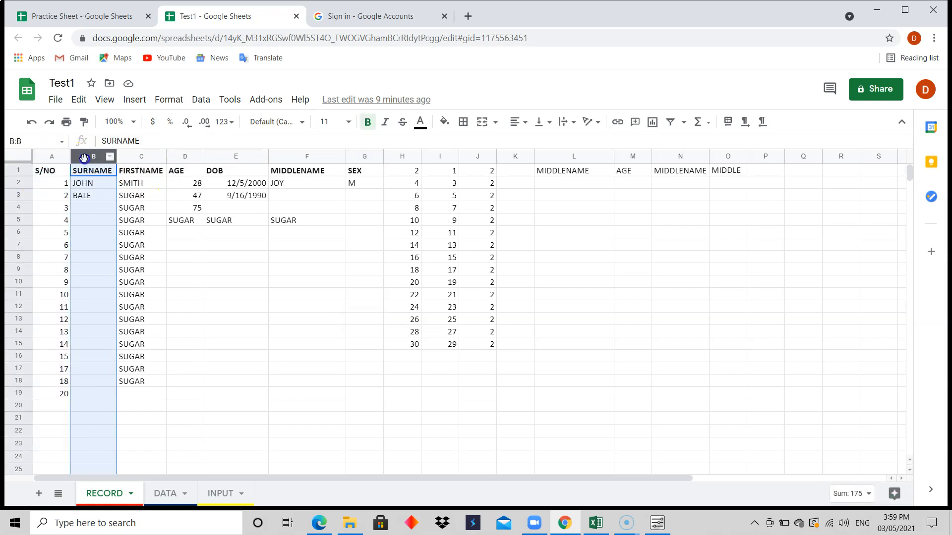
left_click(143, 156)
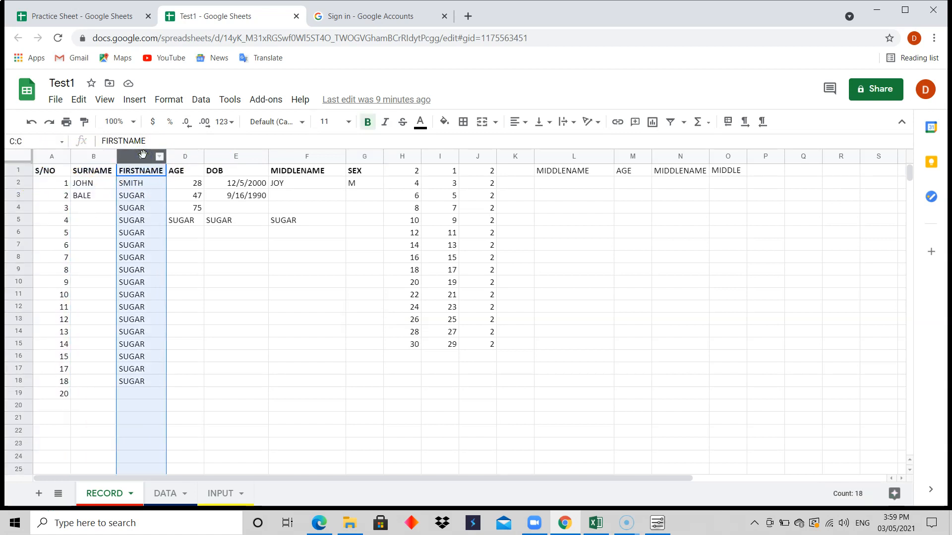
left_click(12, 170)
left_click(156, 233)
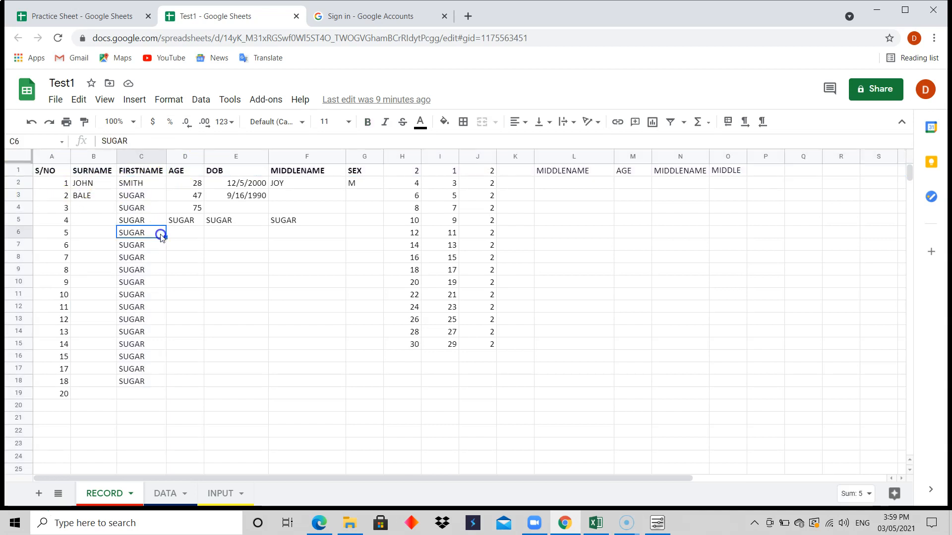